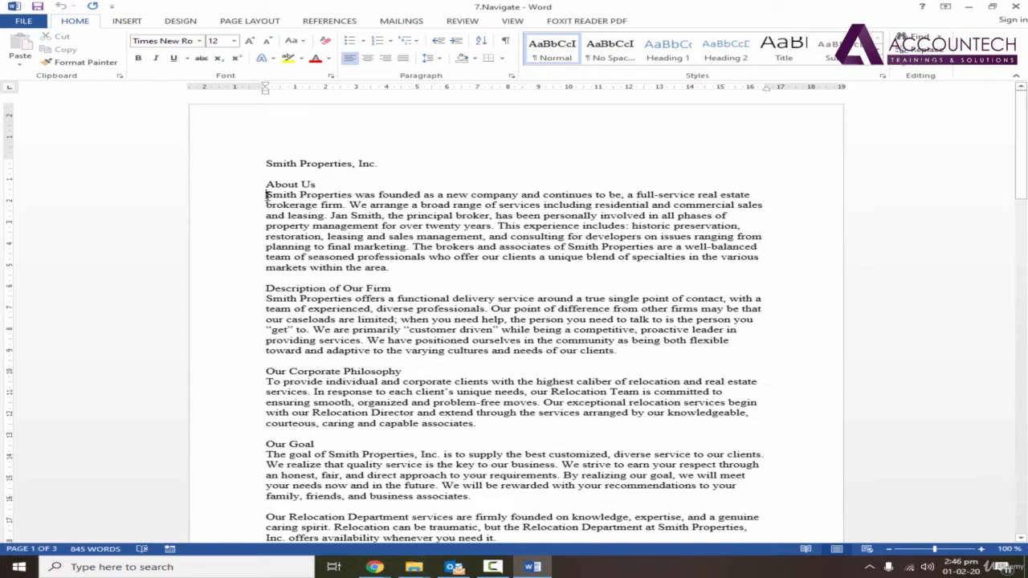
pyautogui.moveTo(267, 196); pyautogui.dragTo(401, 267)
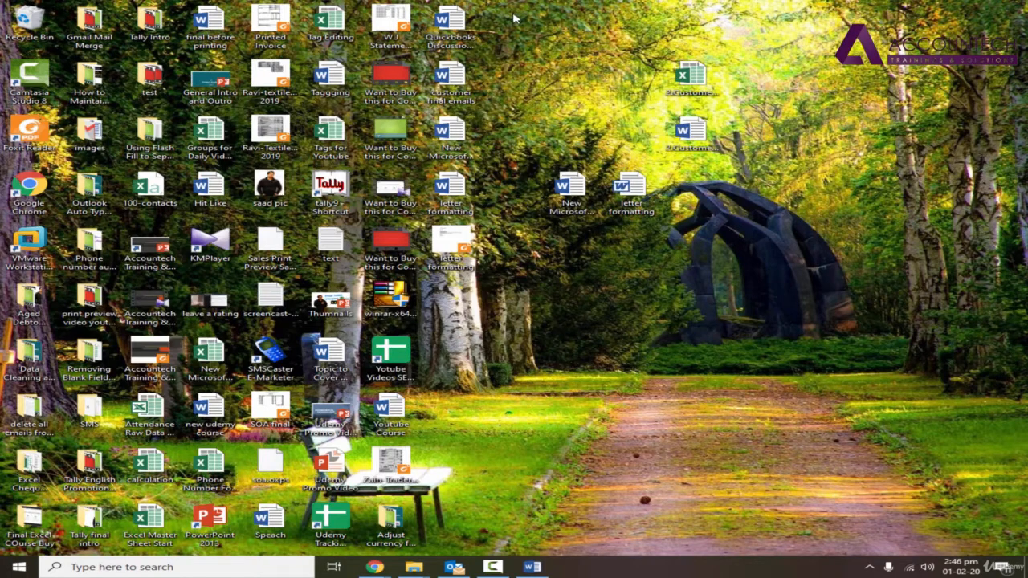
pyautogui.moveTo(485, 35); pyautogui.dragTo(437, 166)
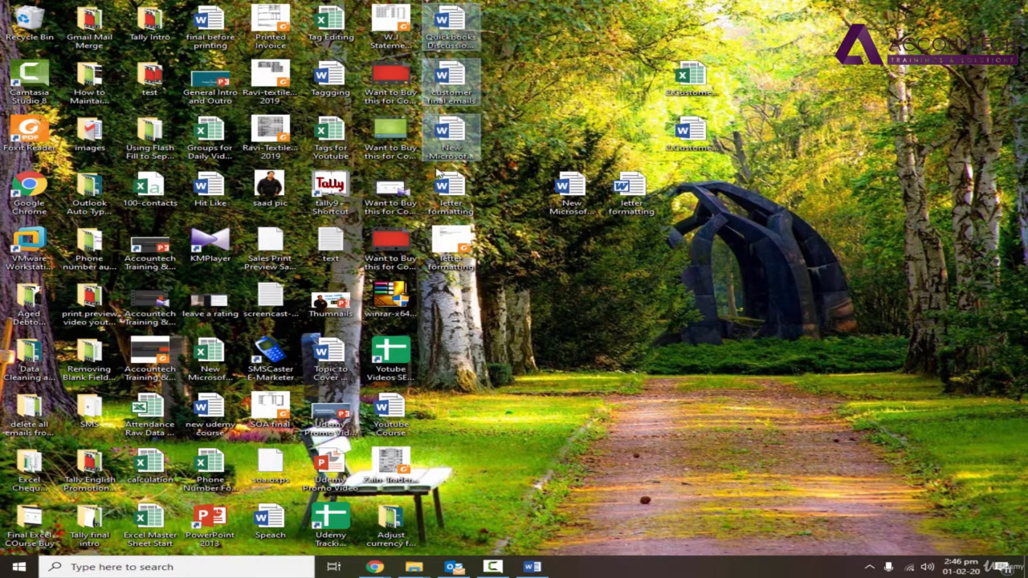
pyautogui.click(530, 126)
pyautogui.click(531, 566)
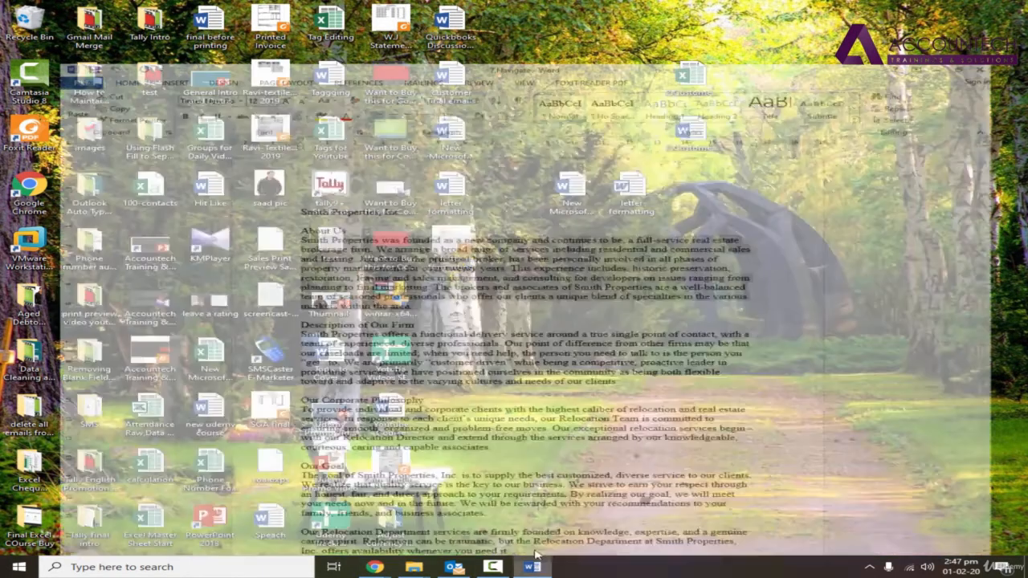
pyautogui.click(272, 197)
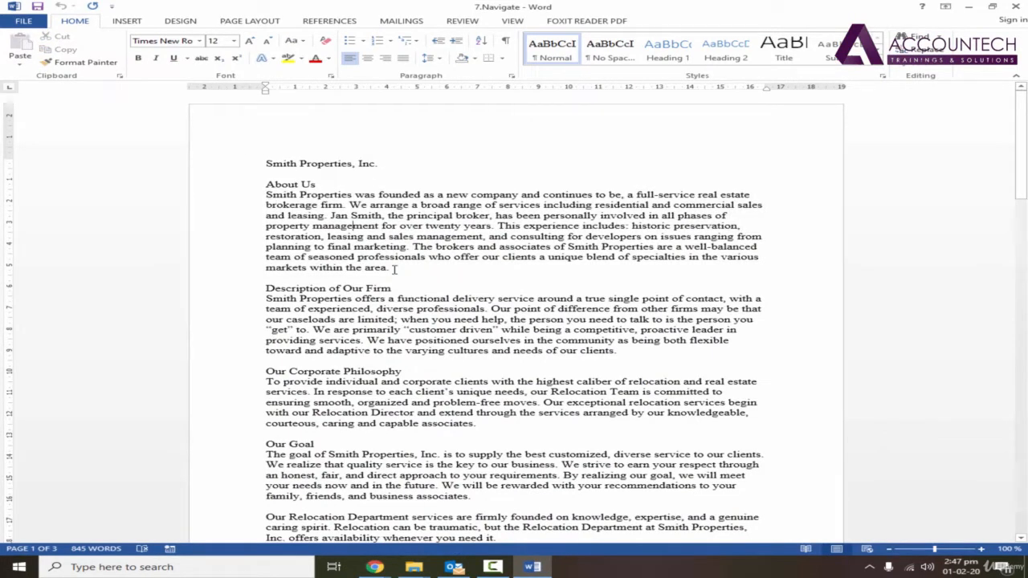
# Add space before the About Us heading and the body paragraph beneath it
pyautogui.tripleClick(363, 266)
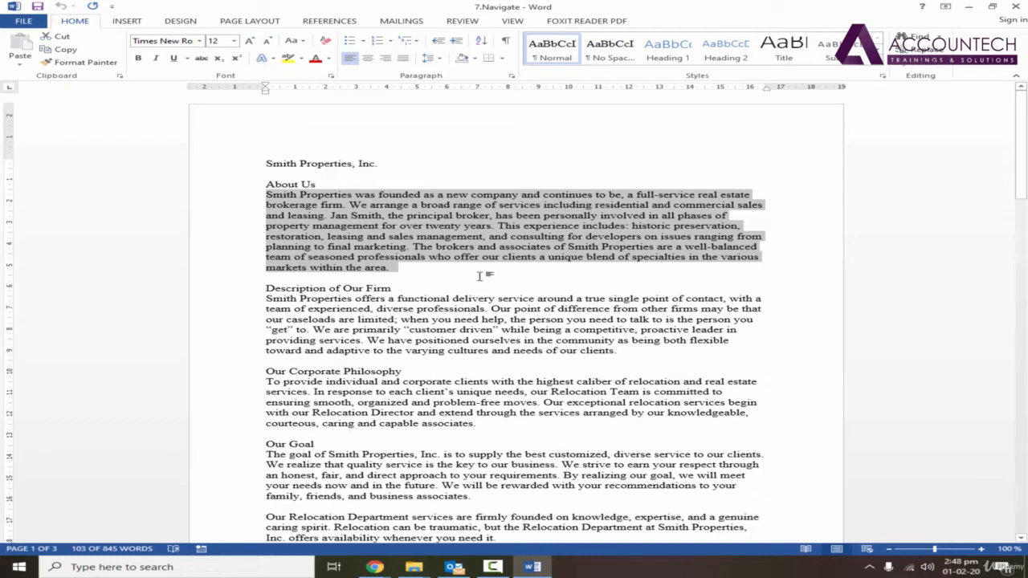
pyautogui.click(398, 269)
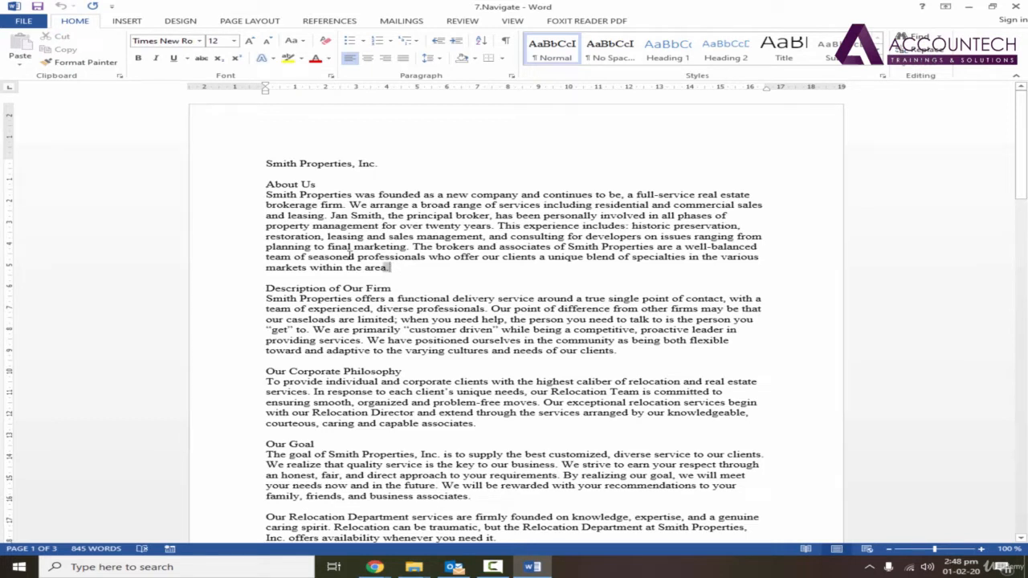
pyautogui.moveTo(393, 268); pyautogui.dragTo(267, 184)
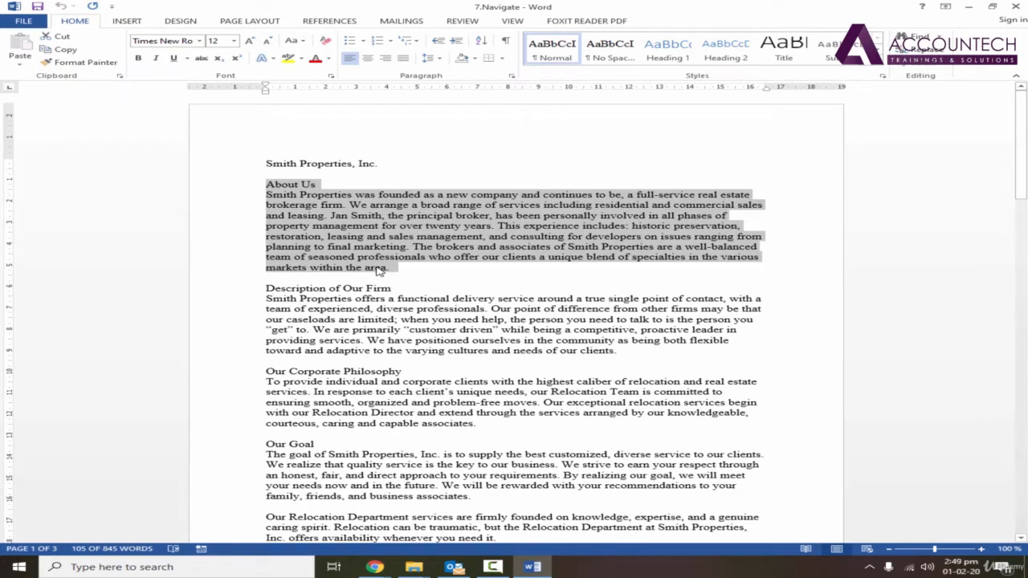
pyautogui.hotkey('ctrl', '0')
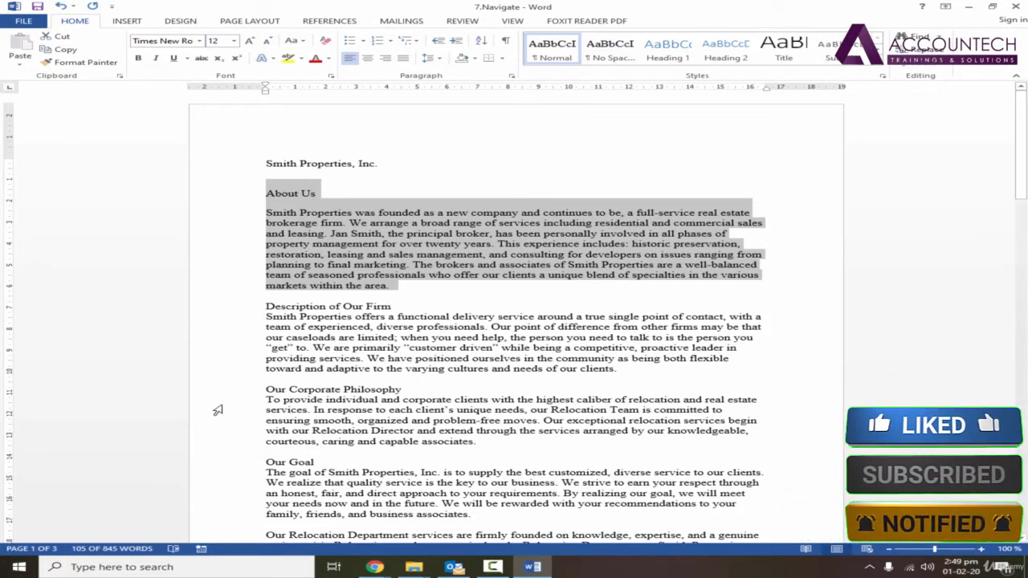
pyautogui.press('super')
pyautogui.write('on')
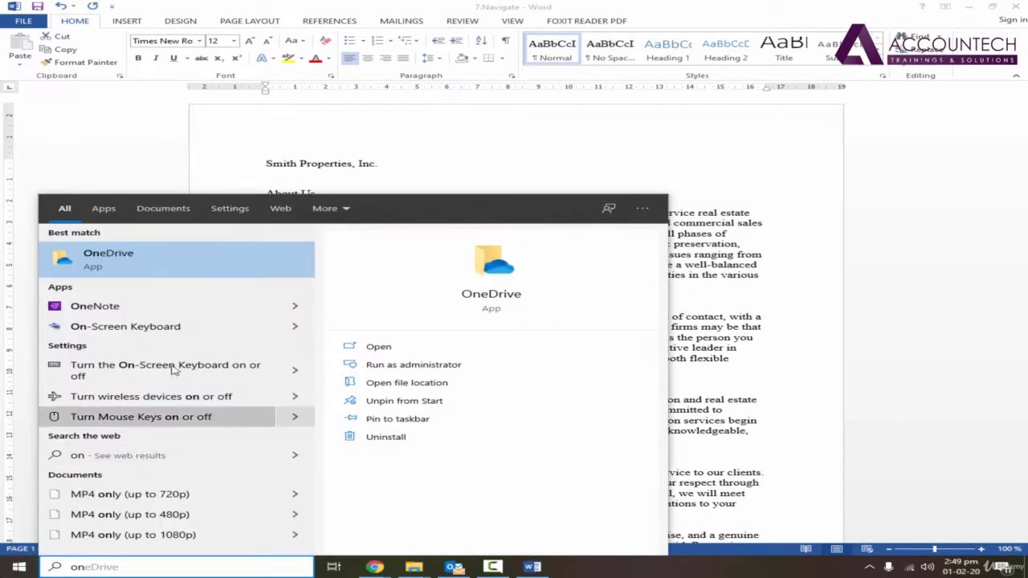
pyautogui.click(199, 345)
pyautogui.press('BackSpace')
pyautogui.press('BackSpace')
pyautogui.press('BackSpace')
pyautogui.press('BackSpace')
pyautogui.press('BackSpace')
pyautogui.press('BackSpace')
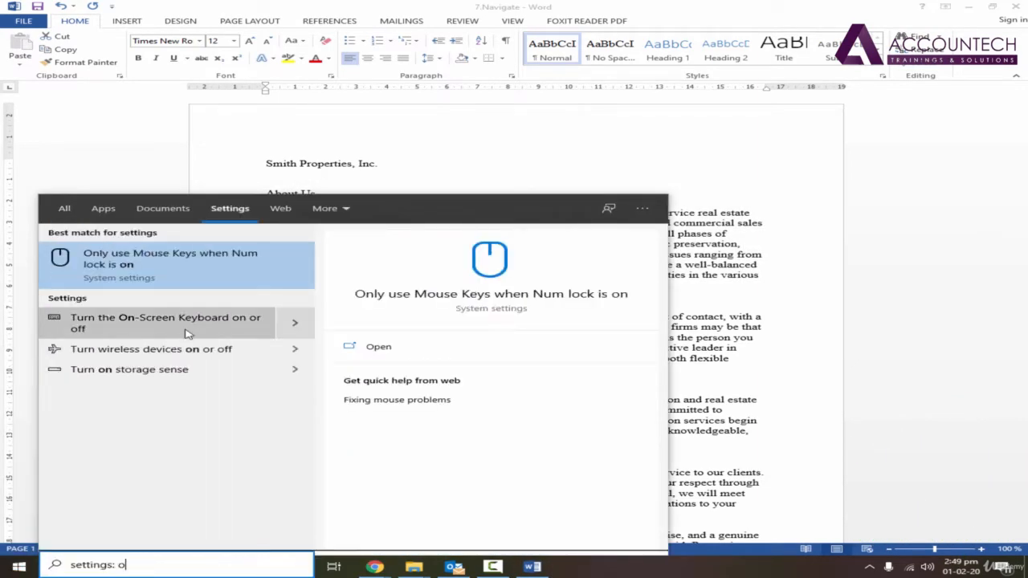
pyautogui.press('BackSpace')
pyautogui.press('BackSpace')
pyautogui.press('BackSpace')
pyautogui.press('BackSpace')
pyautogui.press('BackSpace')
pyautogui.press('BackSpace')
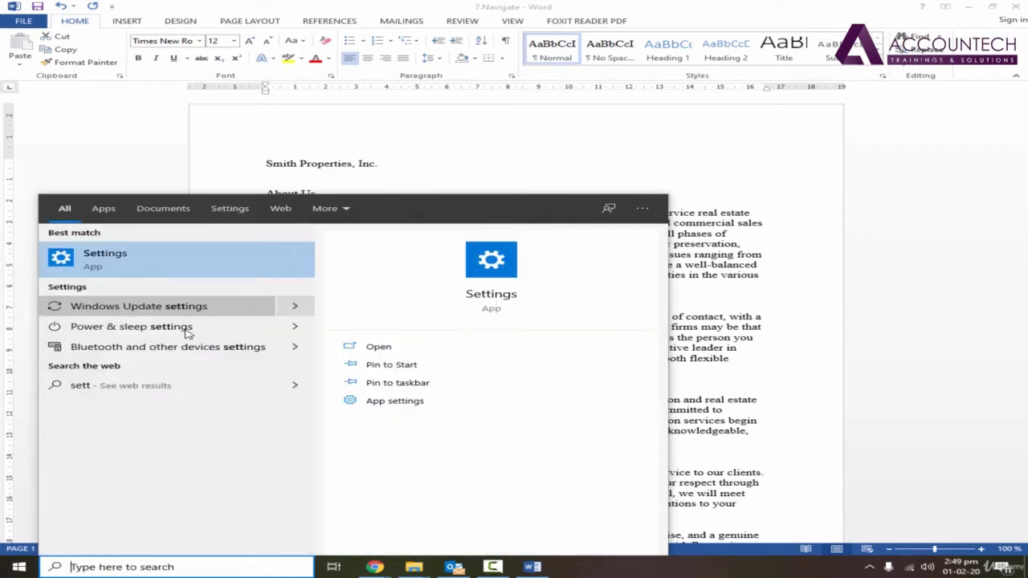
# Search Windows for the On-Screen Keyboard, open it to examine its keys, and close it
pyautogui.write('on s')
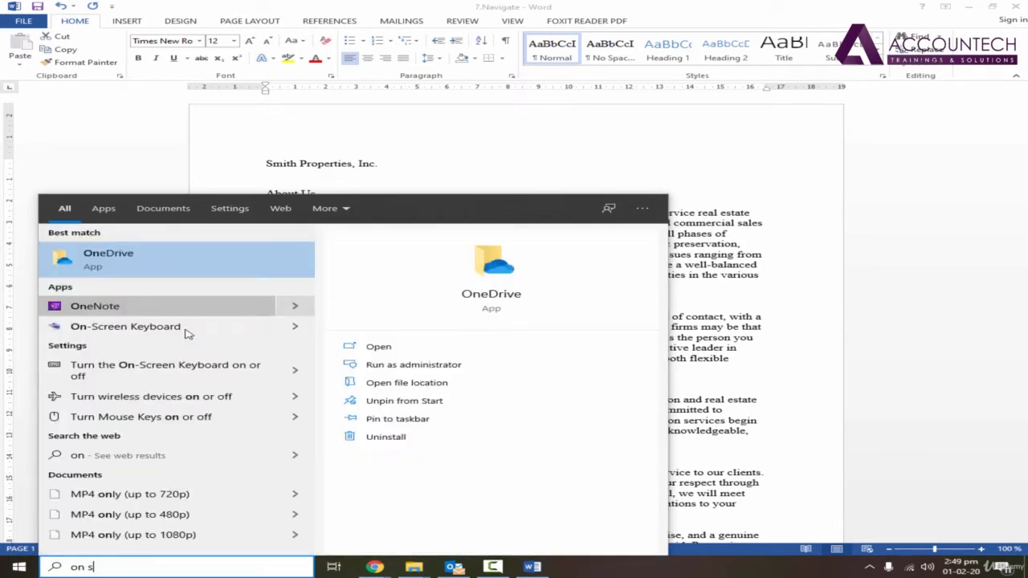
pyautogui.press('Escape')
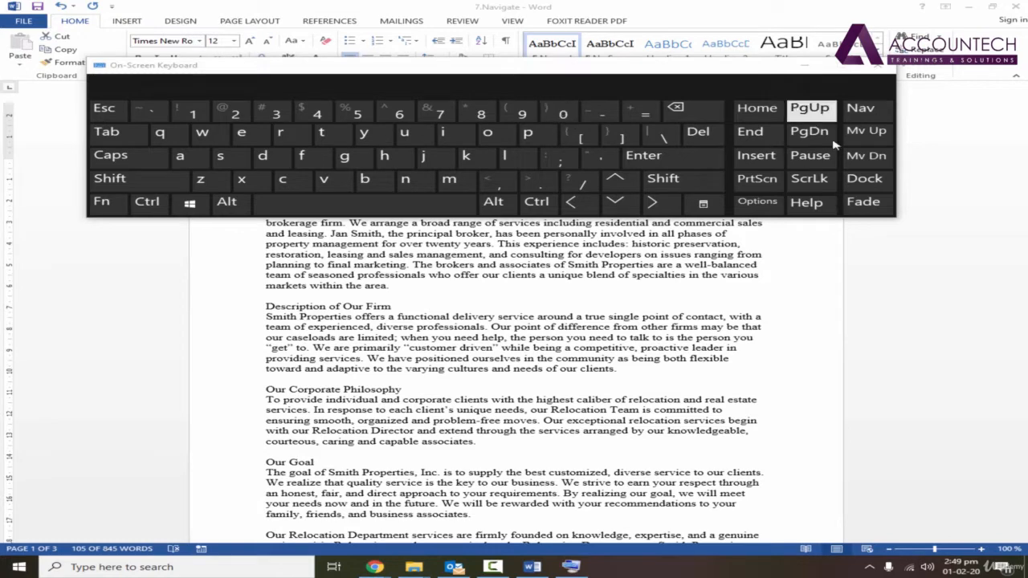
pyautogui.click(881, 67)
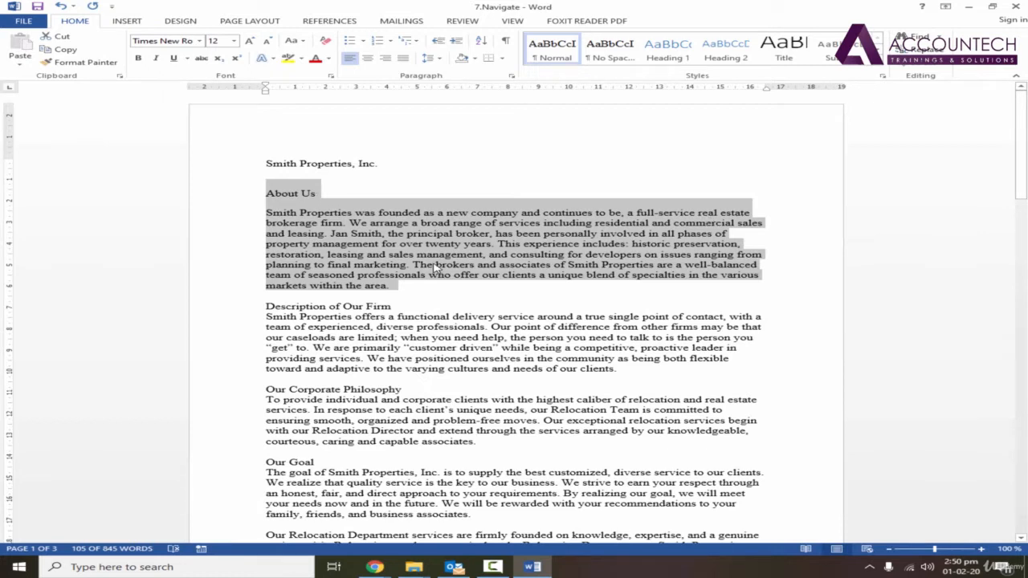
# Remove the added space before the About Us heading and its body paragraph
pyautogui.click(303, 194)
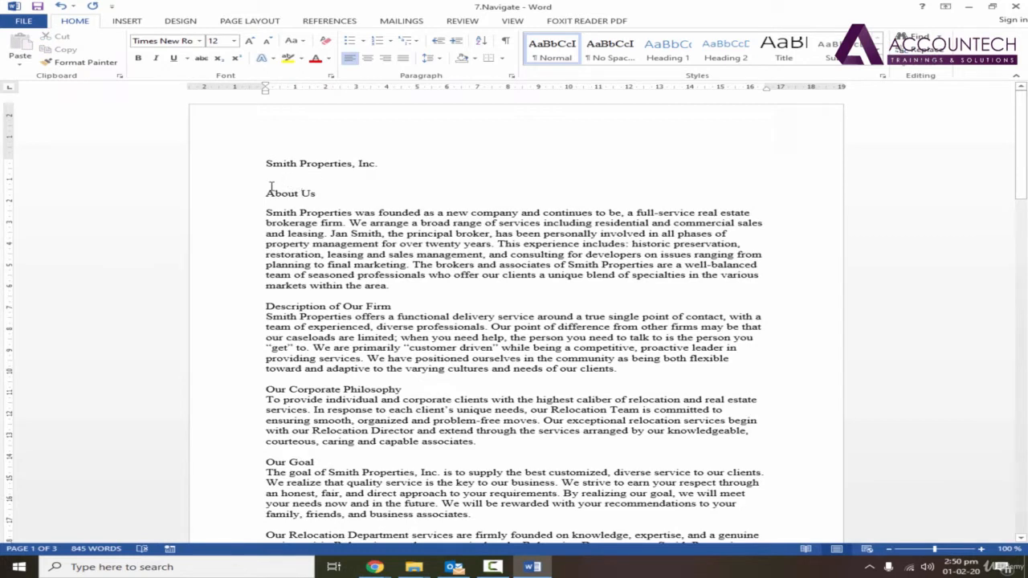
pyautogui.click(287, 196)
pyautogui.moveTo(399, 287); pyautogui.dragTo(267, 188)
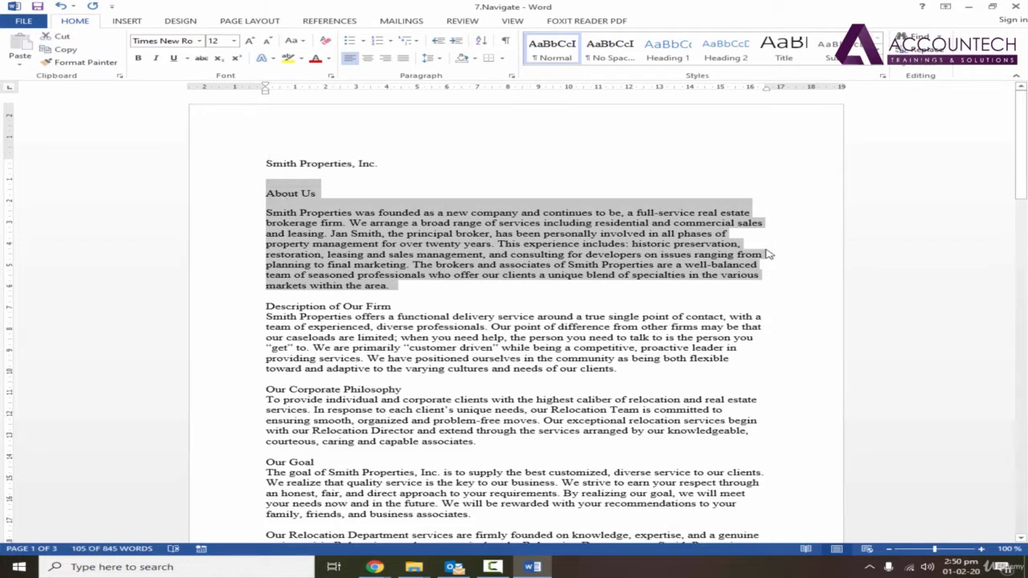
pyautogui.hotkey('ctrl', '0')
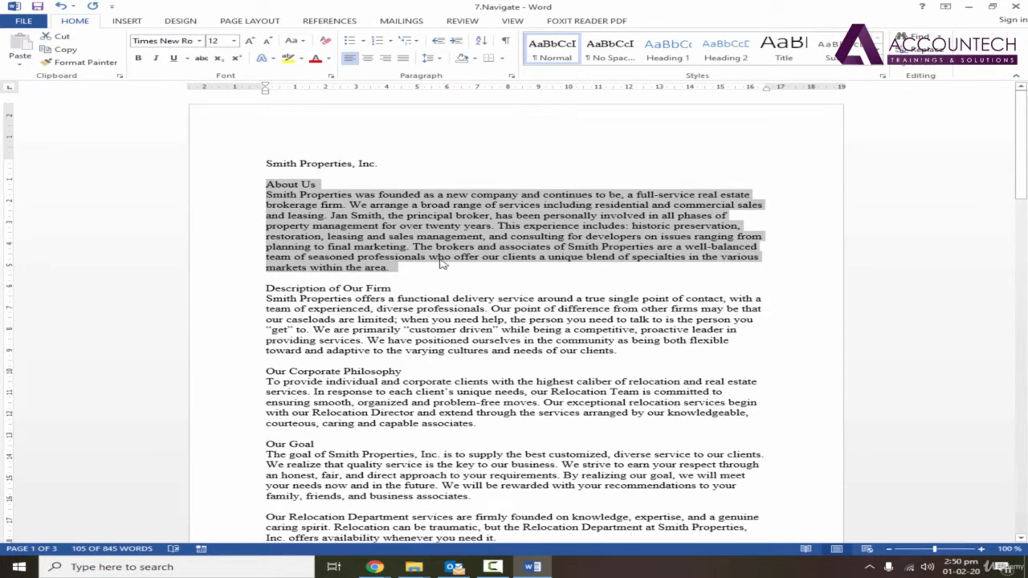
# Select the body paragraph under About Us, preview 2.0 line spacing, and set its line spacing to 1.0
pyautogui.click(393, 268)
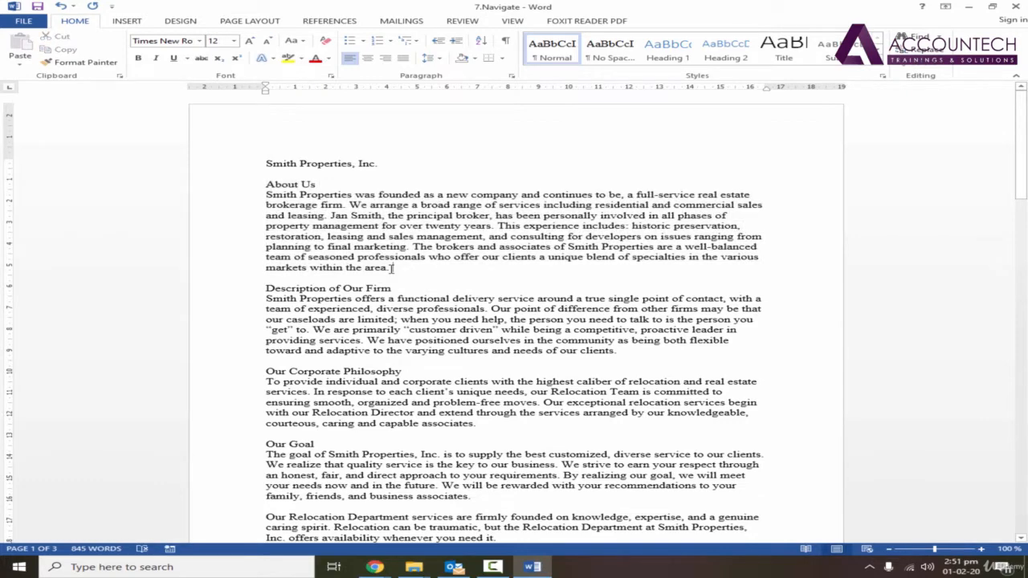
pyautogui.hotkey('shift', 'Up')
pyautogui.hotkey('shift', 'Up')
pyautogui.hotkey('shift', 'Up')
pyautogui.hotkey('shift', 'Up')
pyautogui.hotkey('shift', 'Up')
pyautogui.hotkey('shift', 'Up')
pyautogui.hotkey('shift', 'Up')
pyautogui.hotkey('shift', 'Home')
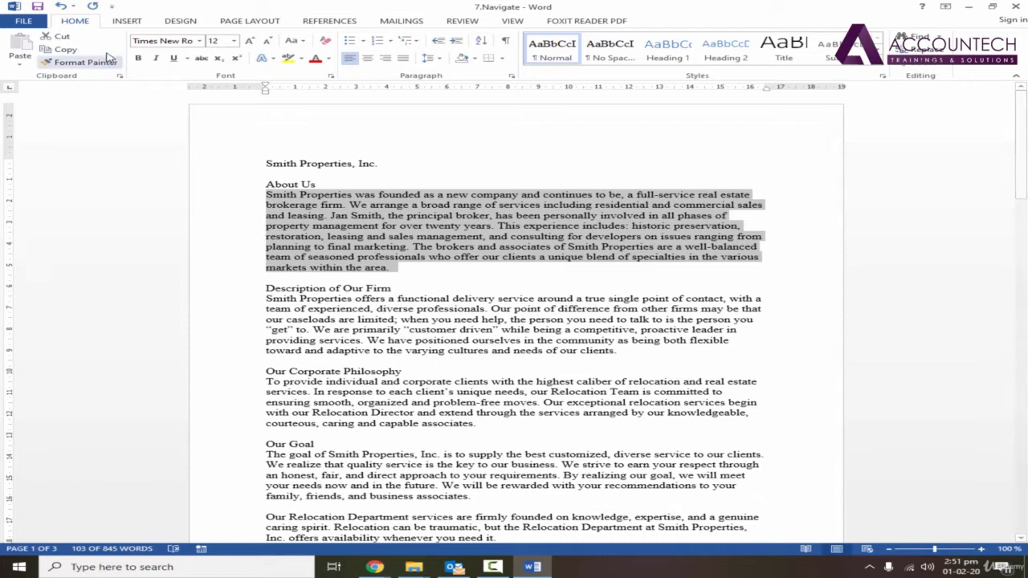
pyautogui.click(430, 57)
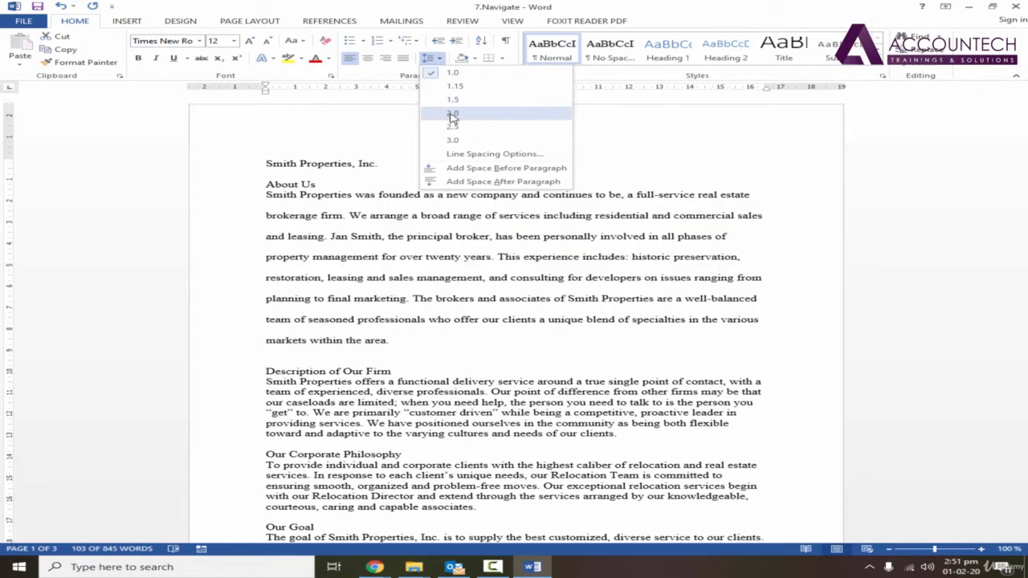
pyautogui.click(444, 264)
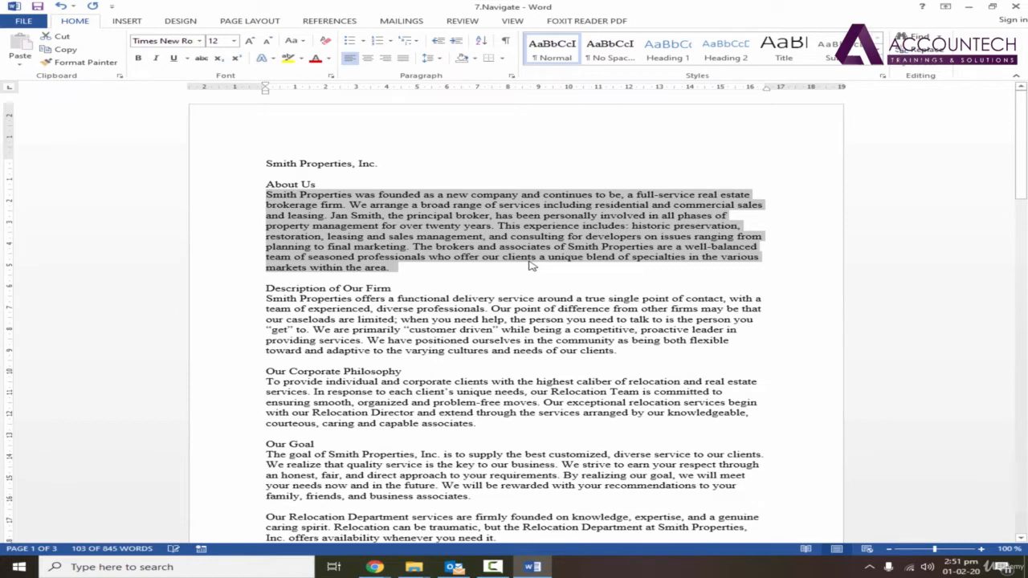
pyautogui.click(432, 58)
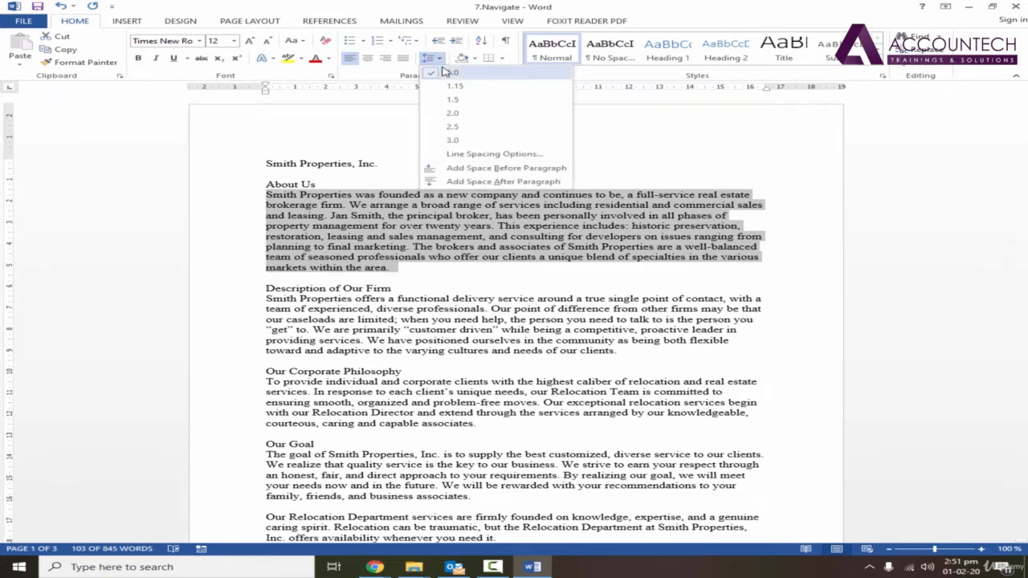
pyautogui.click(445, 73)
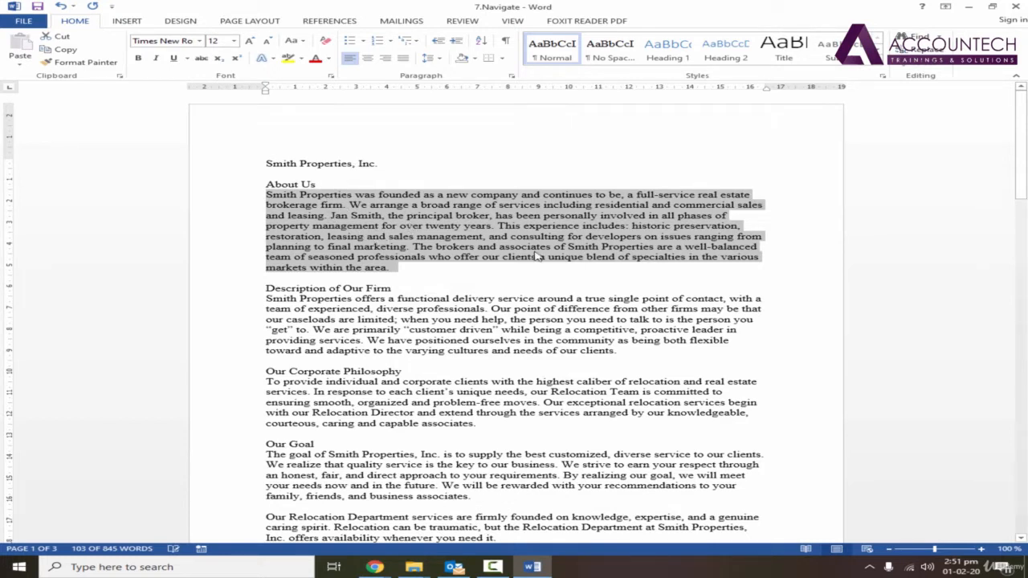
# Try double and 1.5 line spacing on the selected About Us paragraph, checking the spacing options, and return it to 1.0
pyautogui.hotkey('ctrl', '2')
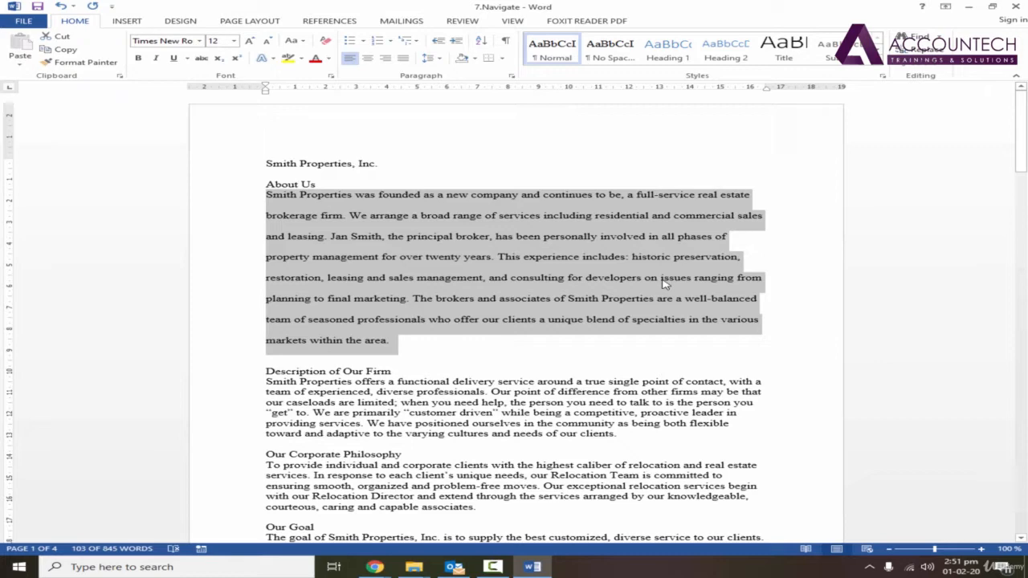
pyautogui.hotkey('ctrl', '5')
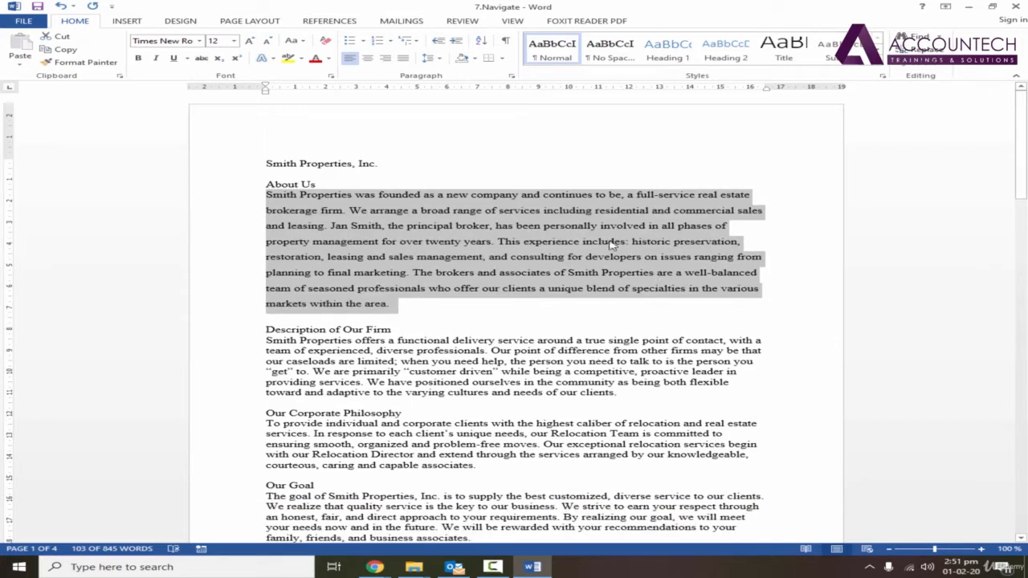
pyautogui.click(440, 59)
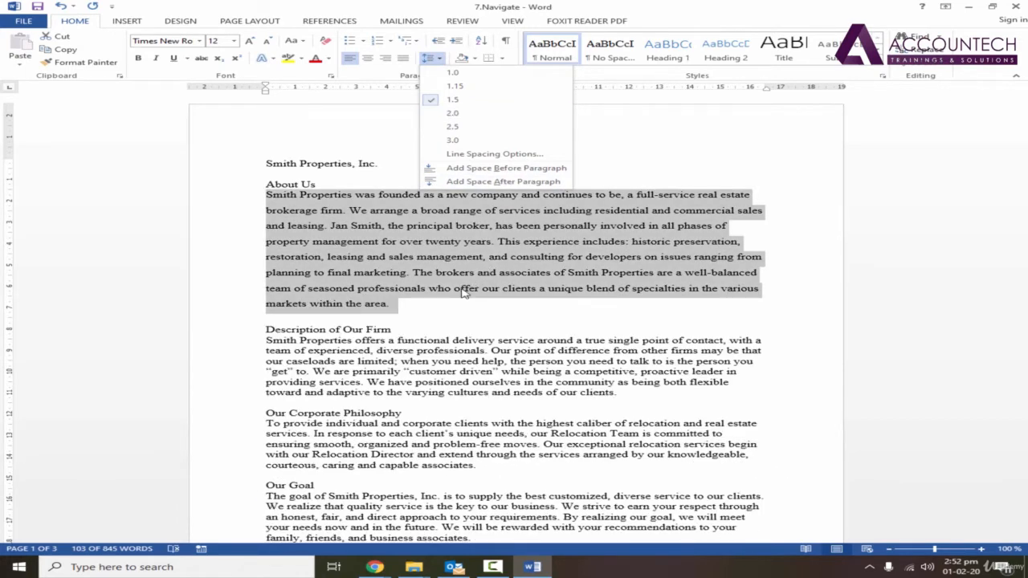
pyautogui.press('Escape')
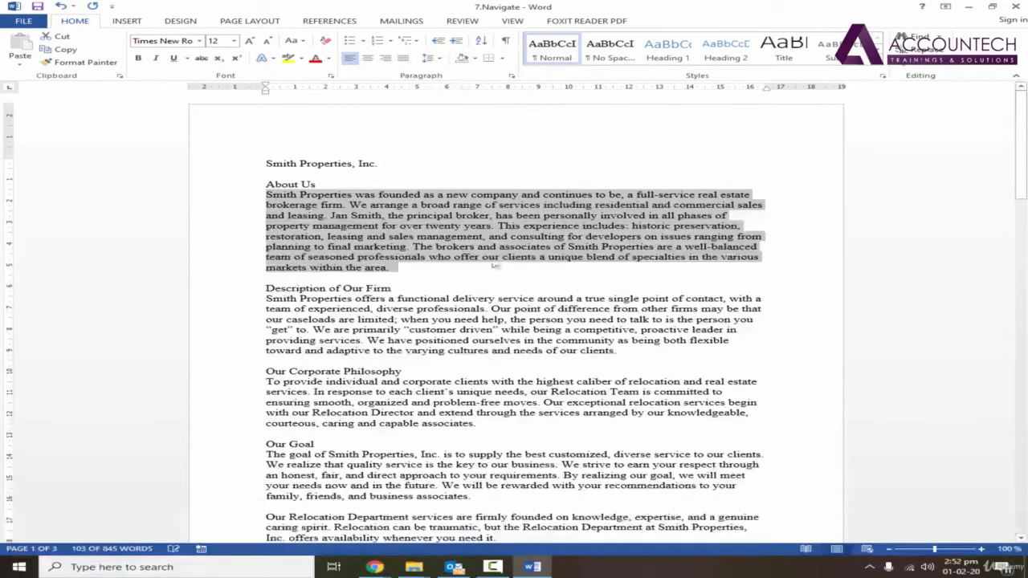
pyautogui.click(440, 59)
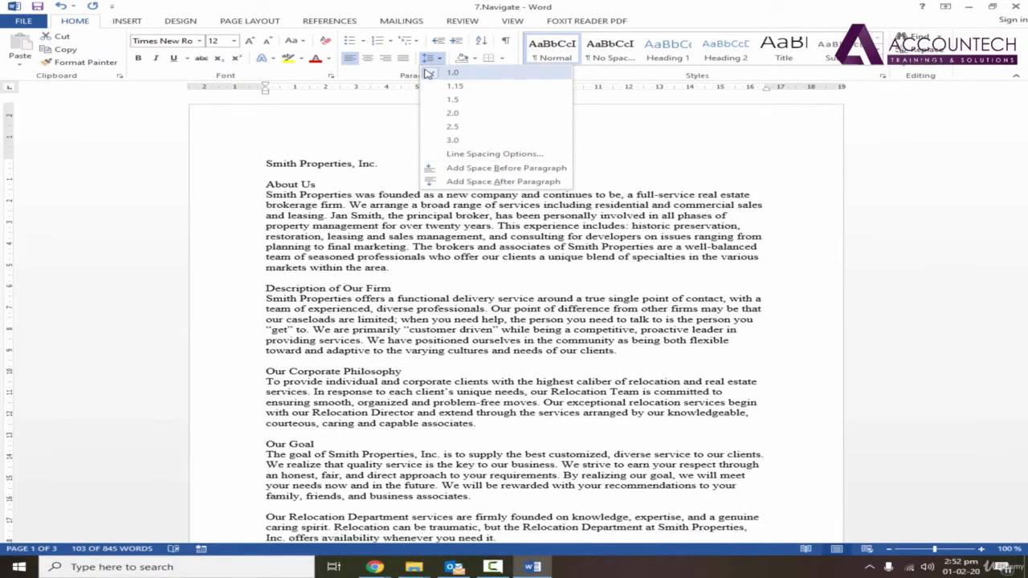
pyautogui.click(427, 73)
# Apply 2.0 and 1.5 line spacing once more to the About Us paragraph and restore single spacing
pyautogui.hotkey('ctrl', '2')
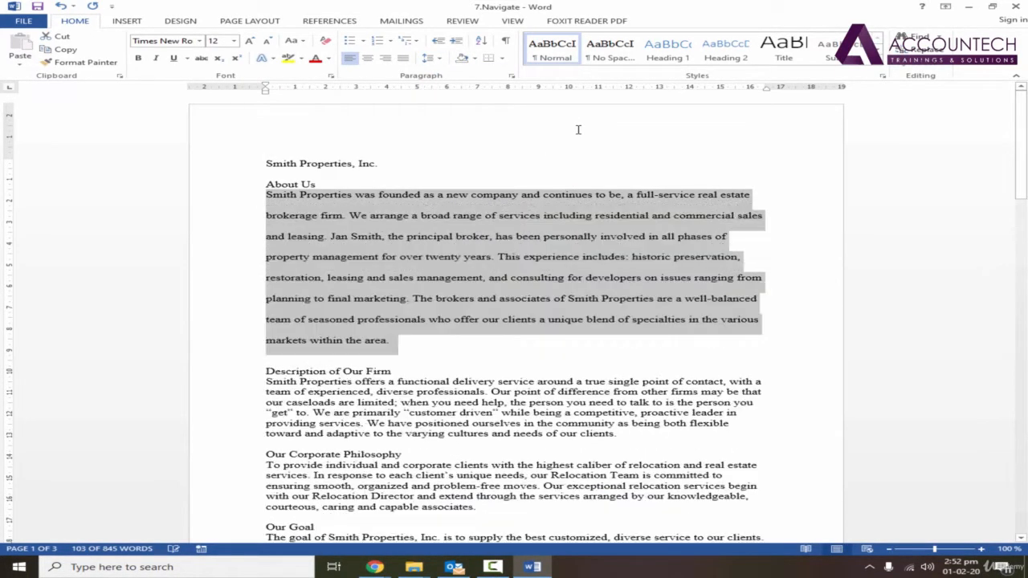
pyautogui.click(440, 58)
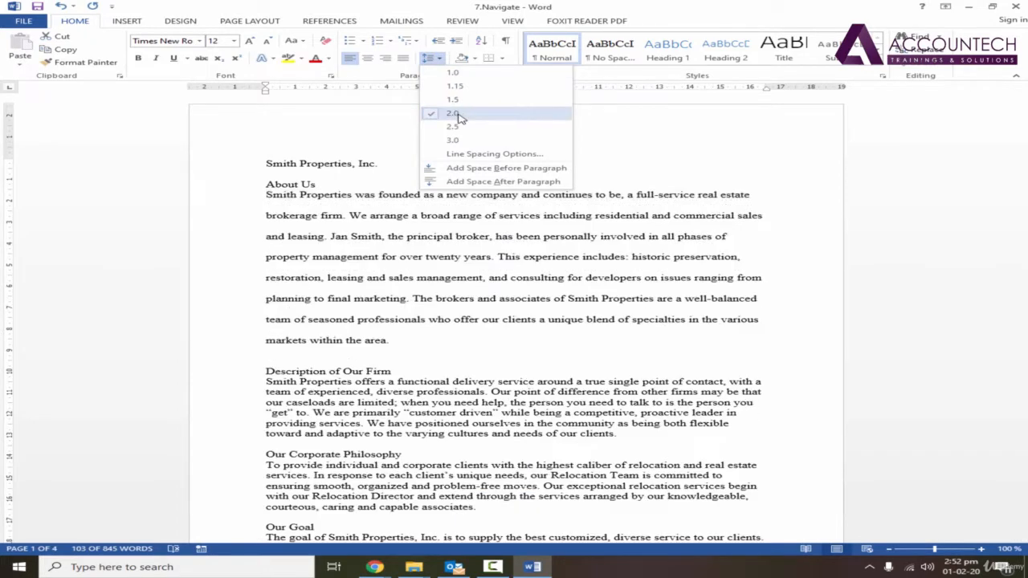
pyautogui.click(442, 61)
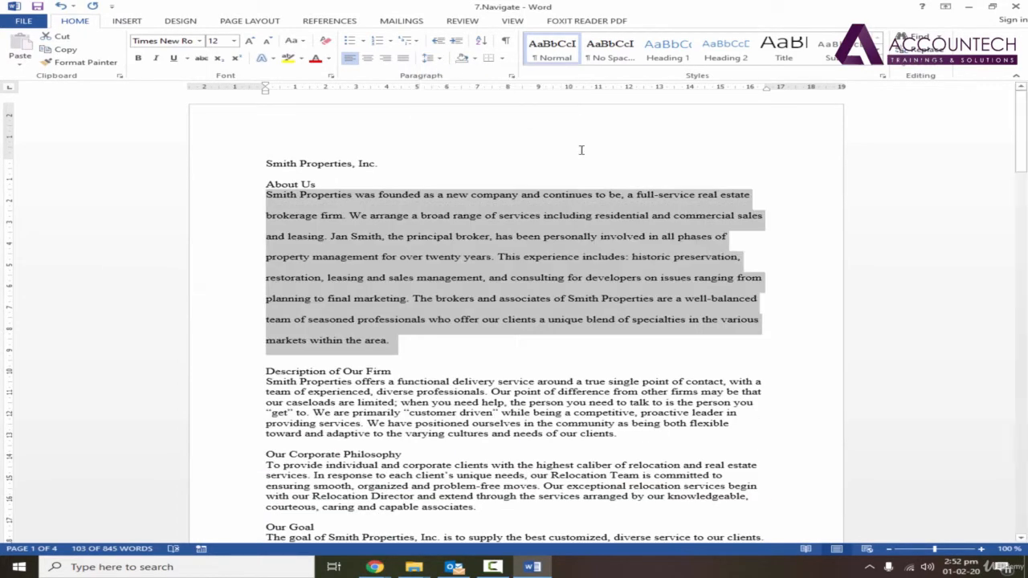
pyautogui.hotkey('ctrl', '1')
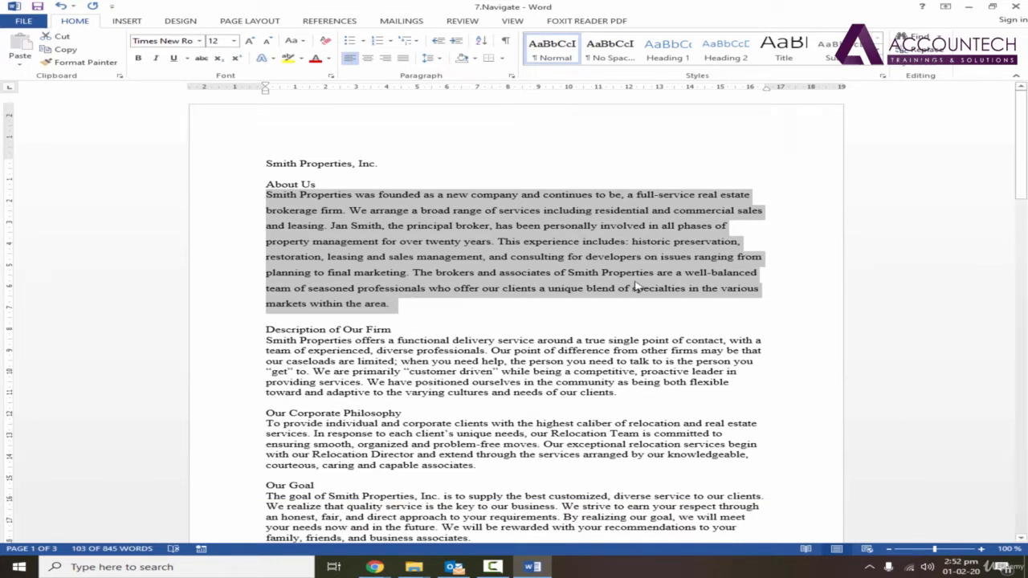
pyautogui.hotkey('ctrl', '1')
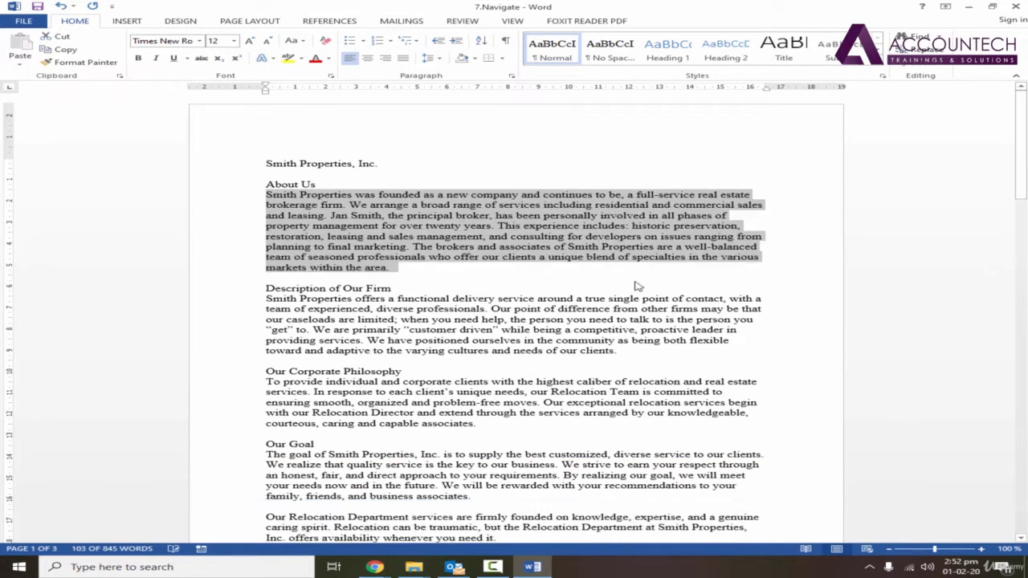
# Select the body paragraph under About Us, try centre and right alignment on it, and return it to left alignment
pyautogui.click(538, 276)
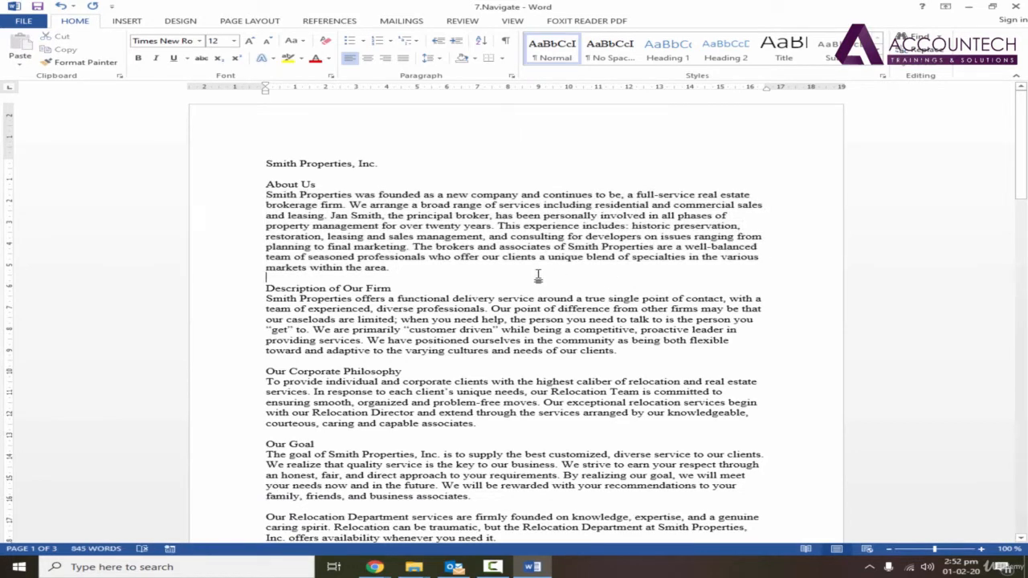
pyautogui.click(404, 268)
pyautogui.moveTo(404, 268); pyautogui.dragTo(266, 194)
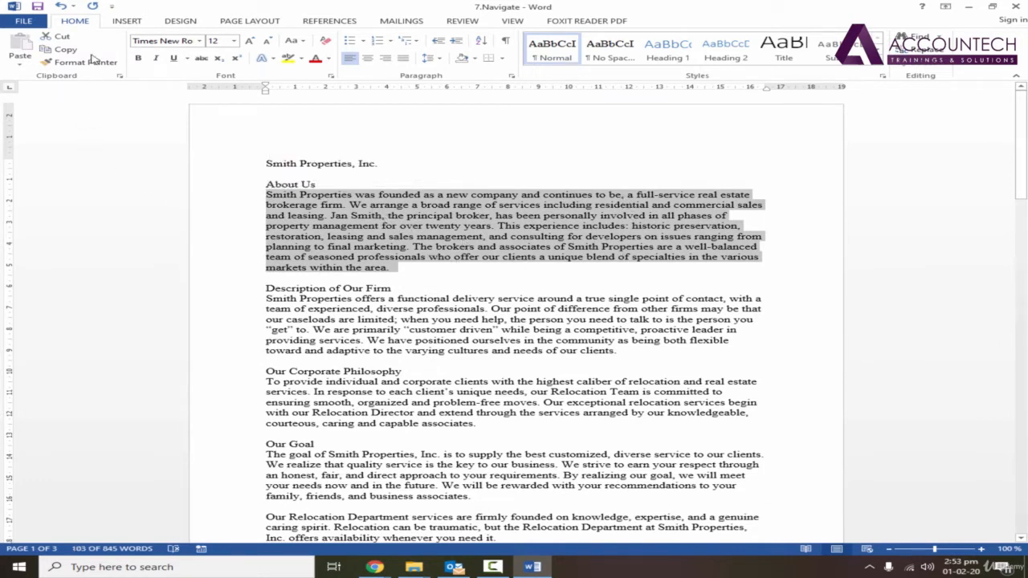
pyautogui.click(369, 61)
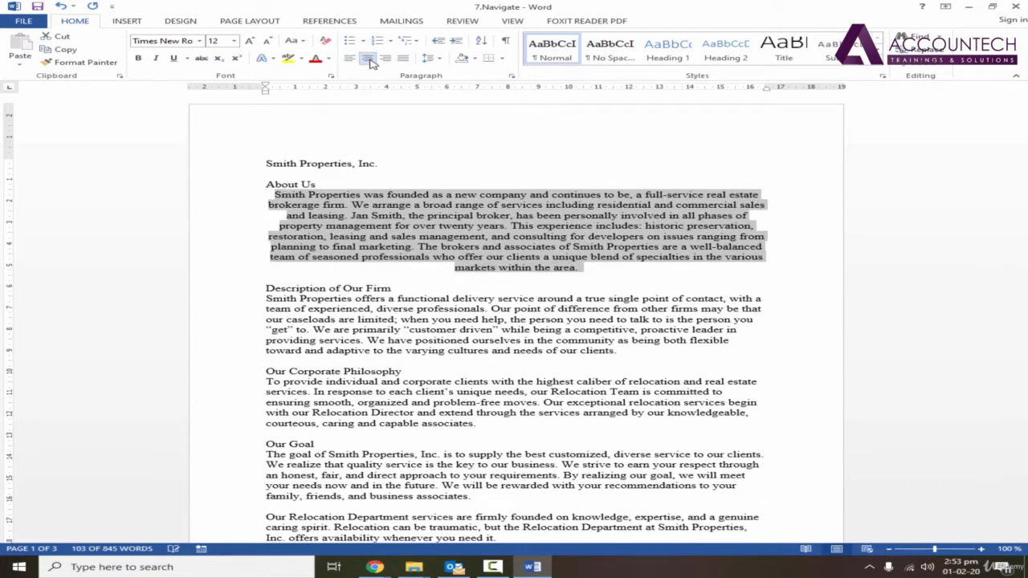
pyautogui.click(386, 59)
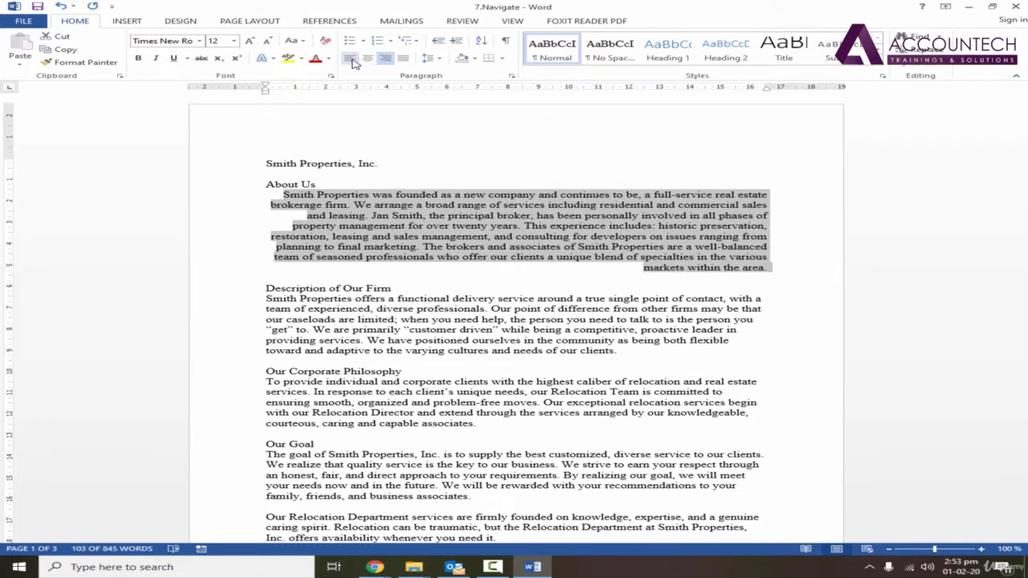
pyautogui.click(353, 62)
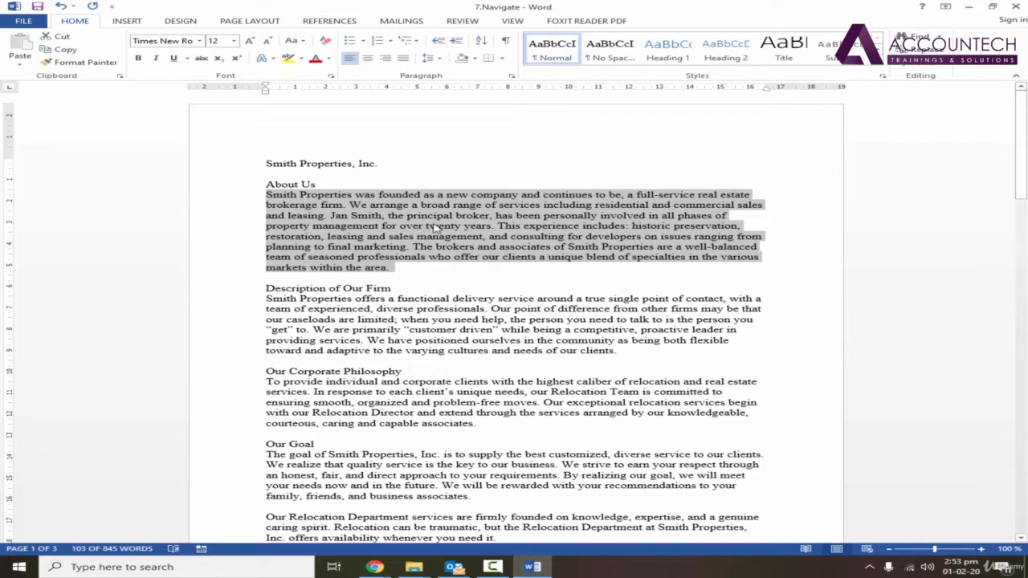
# Centre and then right-align the About Us body paragraph once more, restoring left alignment after each, and clear the selection
pyautogui.hotkey('ctrl', 'e')
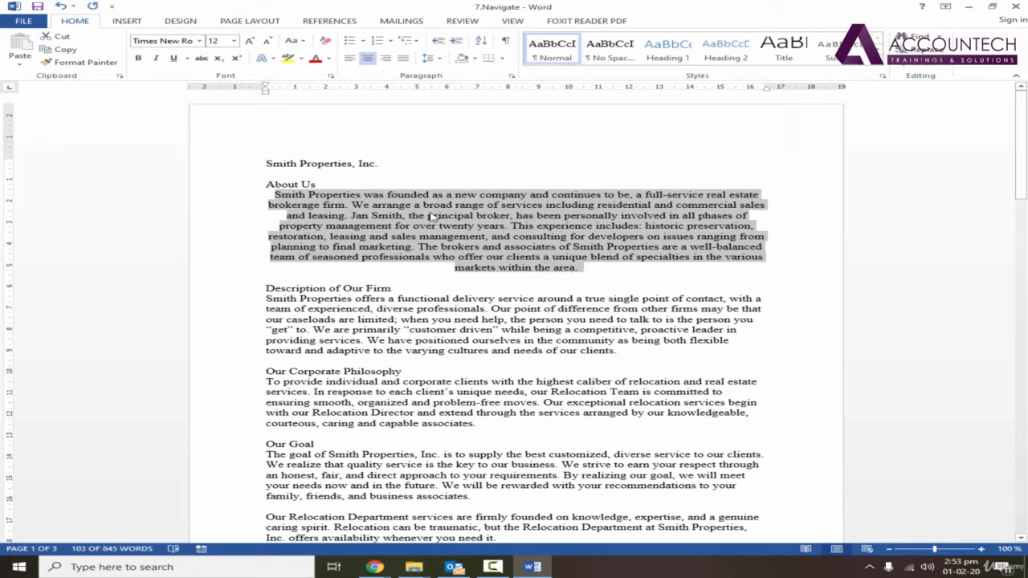
pyautogui.hotkey('ctrl', 'l')
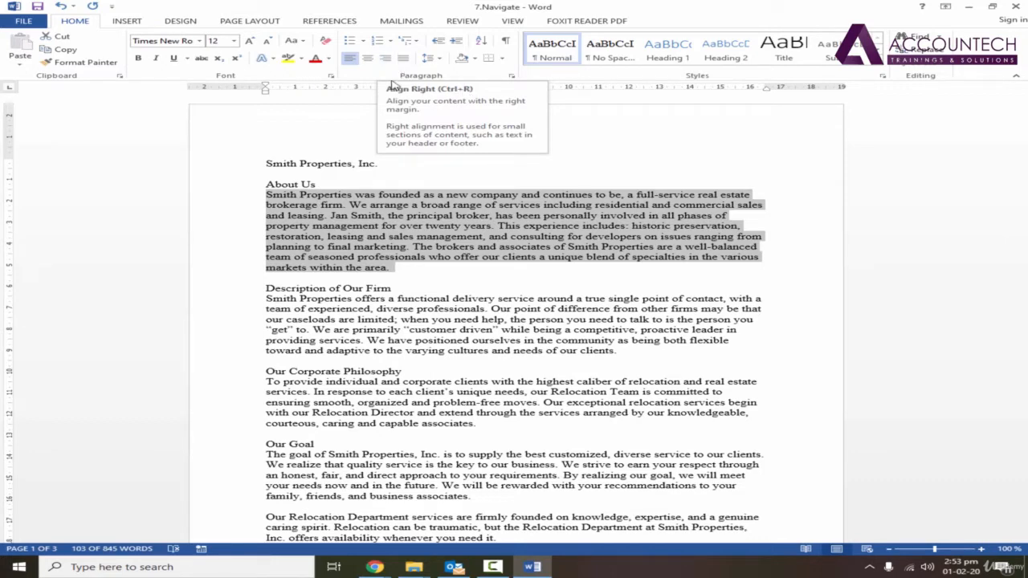
pyautogui.click(359, 206)
pyautogui.tripleClick(391, 266)
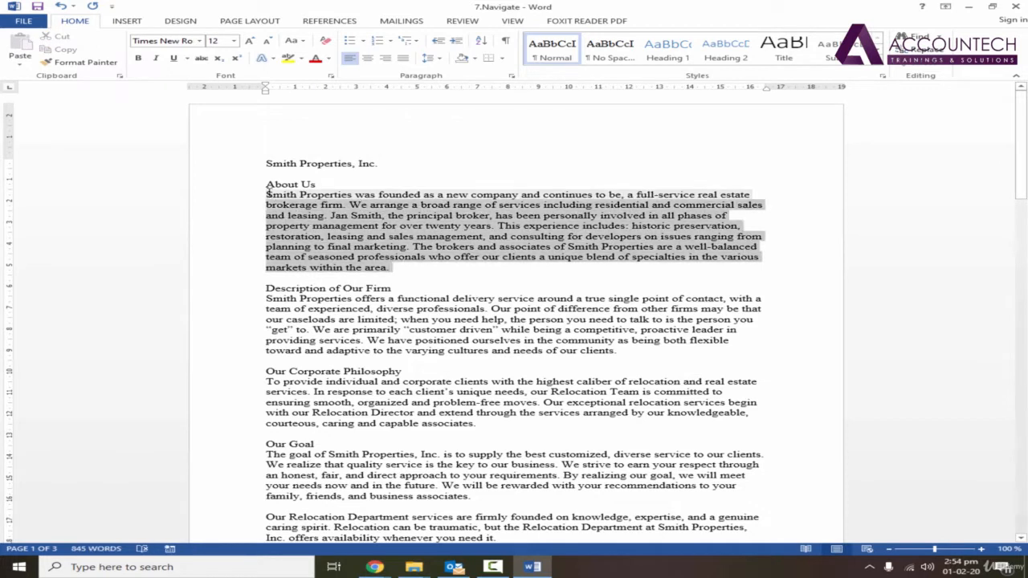
pyautogui.hotkey('ctrl', 'r')
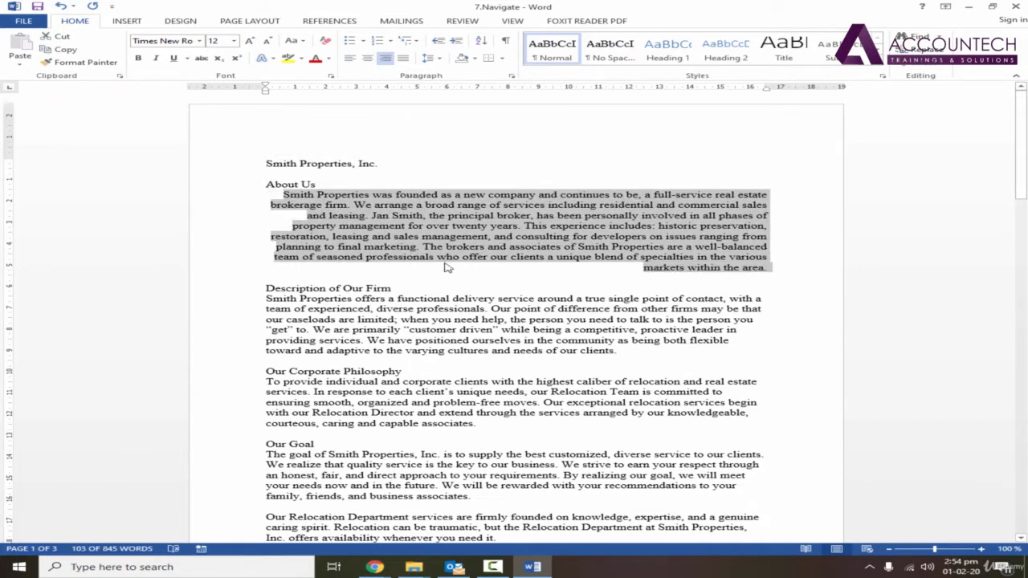
pyautogui.hotkey('ctrl', 'l')
pyautogui.click(448, 267)
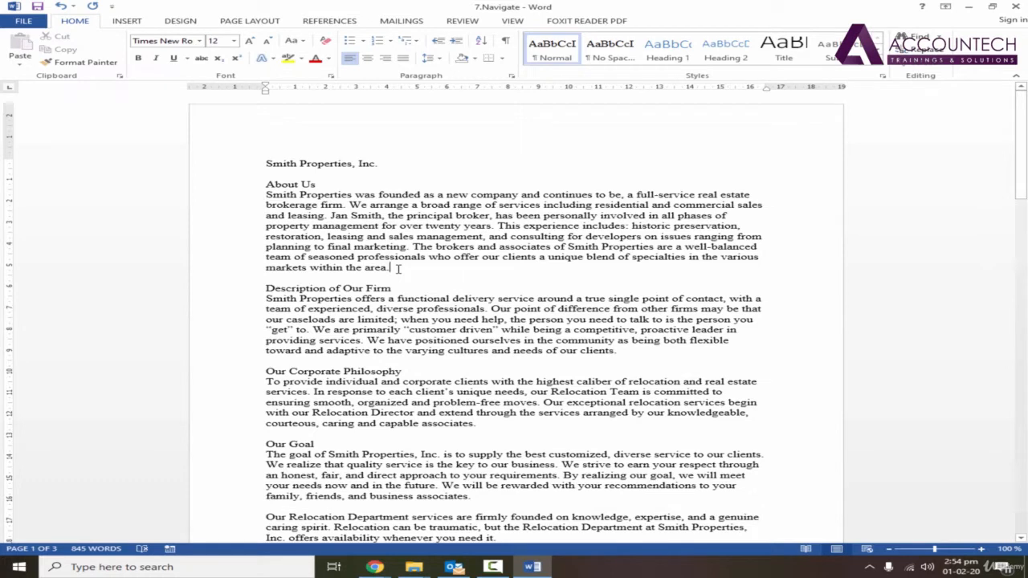
# Reselect the About Us body paragraph from its end to its start, centre it, and set it back to left-aligned
pyautogui.hotkey('shift', 'Up')
pyautogui.hotkey('shift', 'Up')
pyautogui.hotkey('shift', 'Up')
pyautogui.hotkey('shift', 'Up')
pyautogui.hotkey('shift', 'Up')
pyautogui.hotkey('shift', 'Up')
pyautogui.hotkey('shift', 'Up')
pyautogui.hotkey('shift', 'Home')
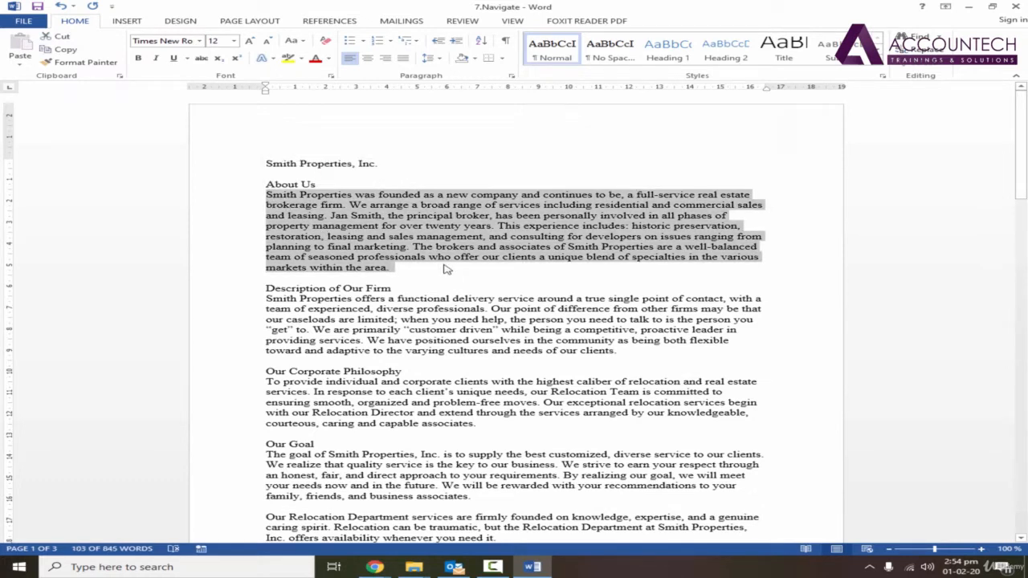
pyautogui.press('alt')
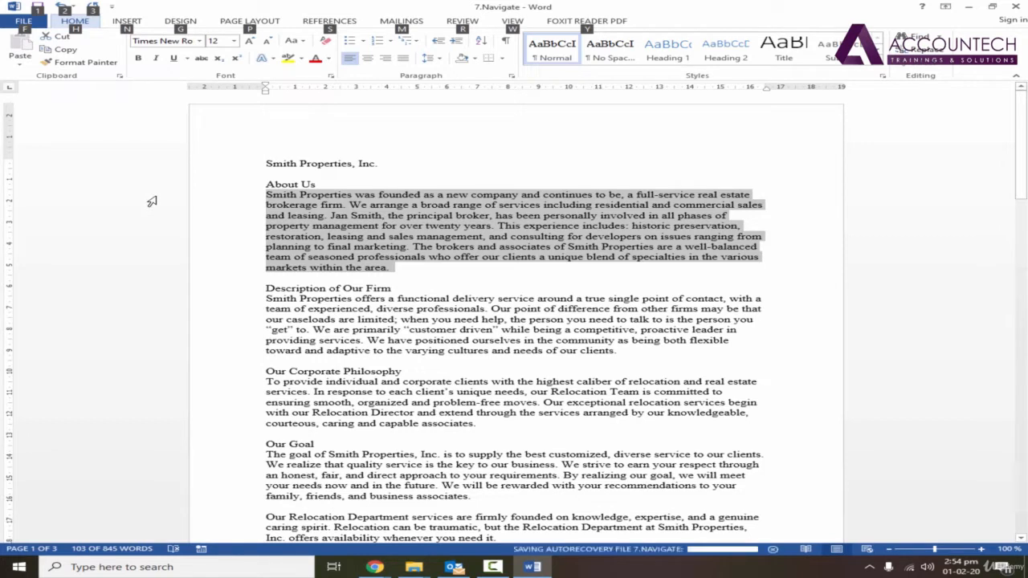
pyautogui.press('h')
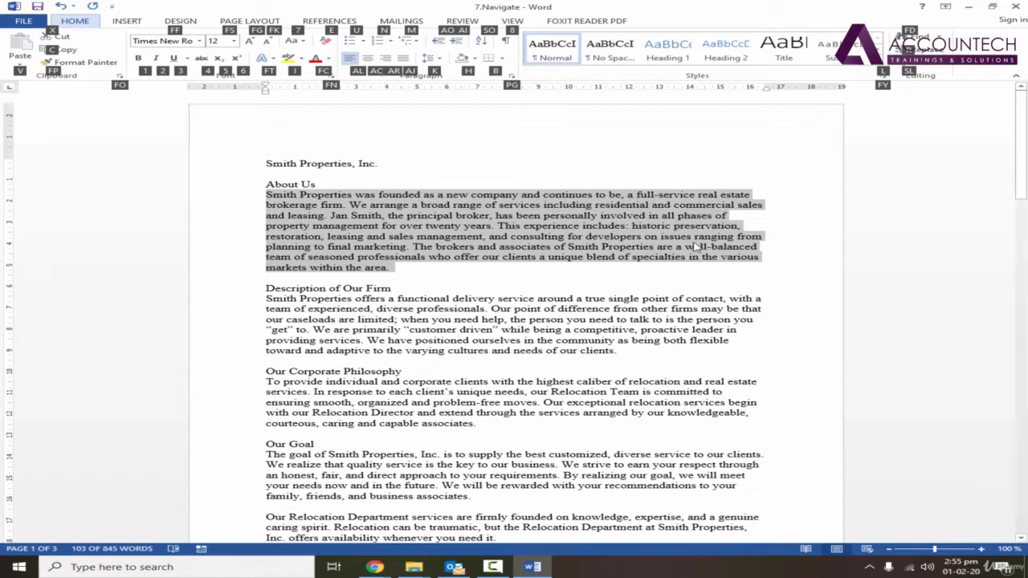
pyautogui.press('a')
pyautogui.press('c')
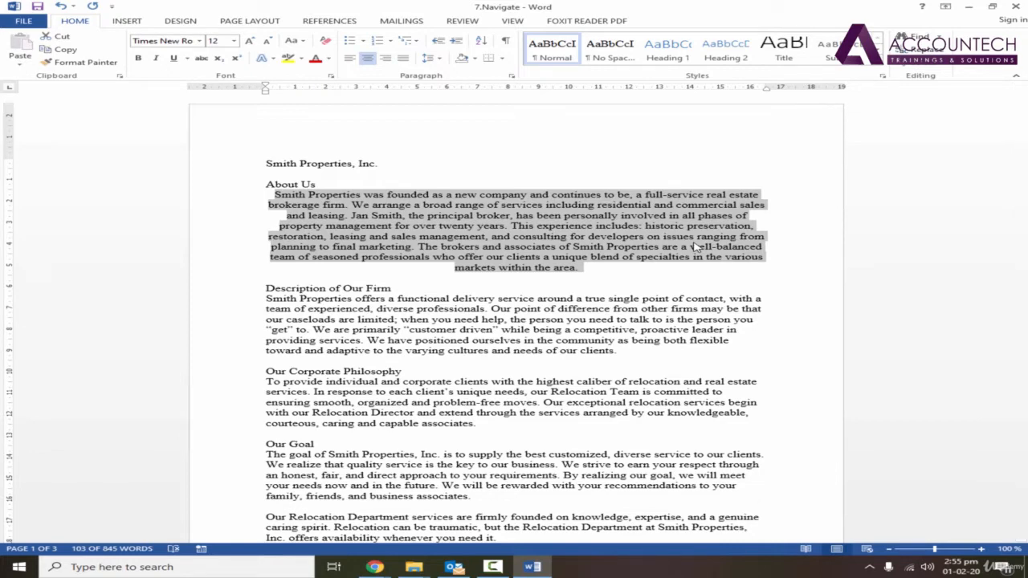
pyautogui.hotkey('ctrl', 'l')
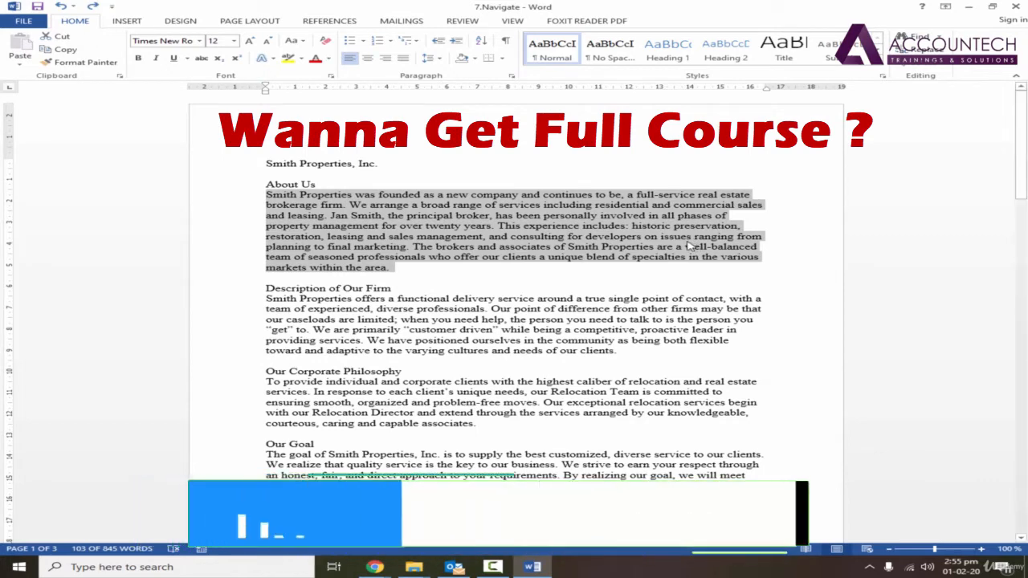
# Select the About Us body paragraph again and justify it, comparing once with left alignment
pyautogui.click(415, 271)
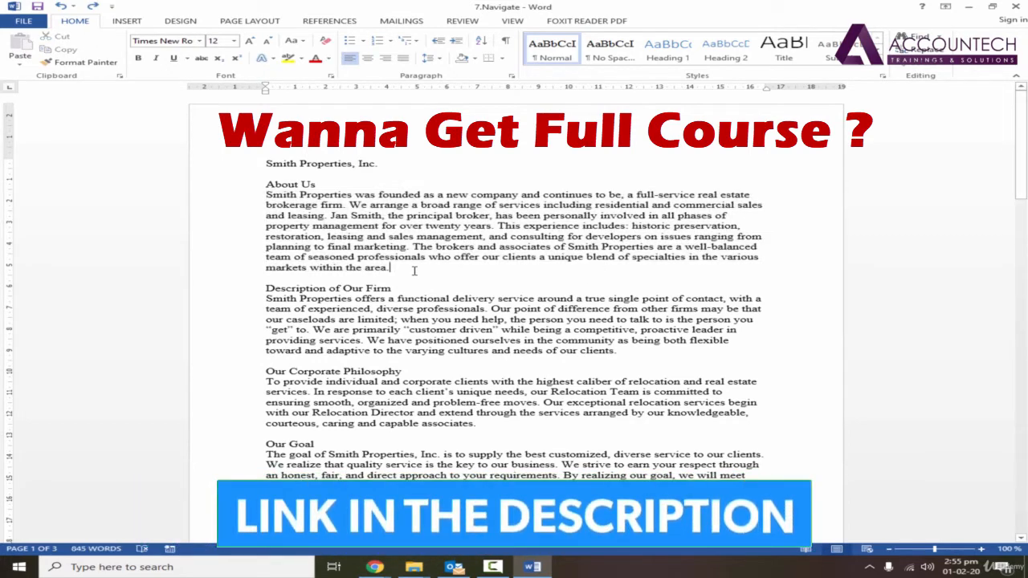
pyautogui.moveTo(414, 271); pyautogui.dragTo(268, 196)
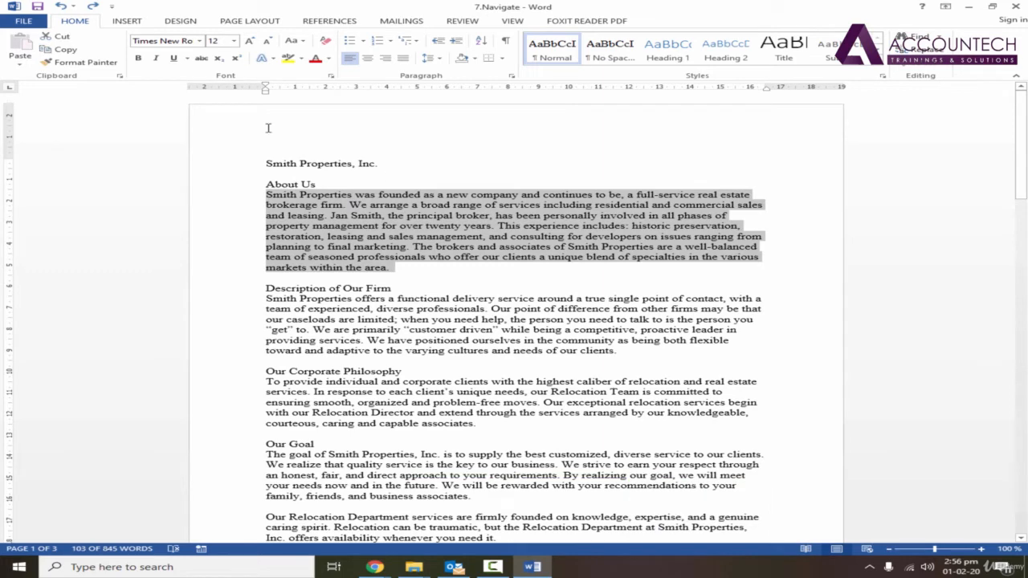
pyautogui.click(404, 58)
pyautogui.click(349, 58)
pyautogui.click(403, 58)
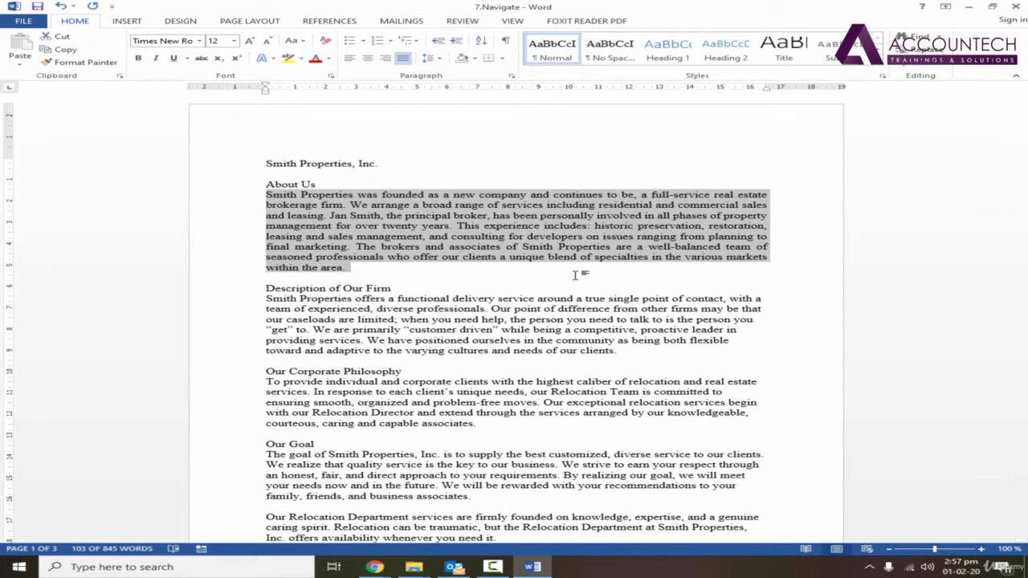
# Enlarge the justified About Us paragraph's font stepwise to 17 pt, and reduce it to 13 pt
pyautogui.hotkey('ctrl', ']')
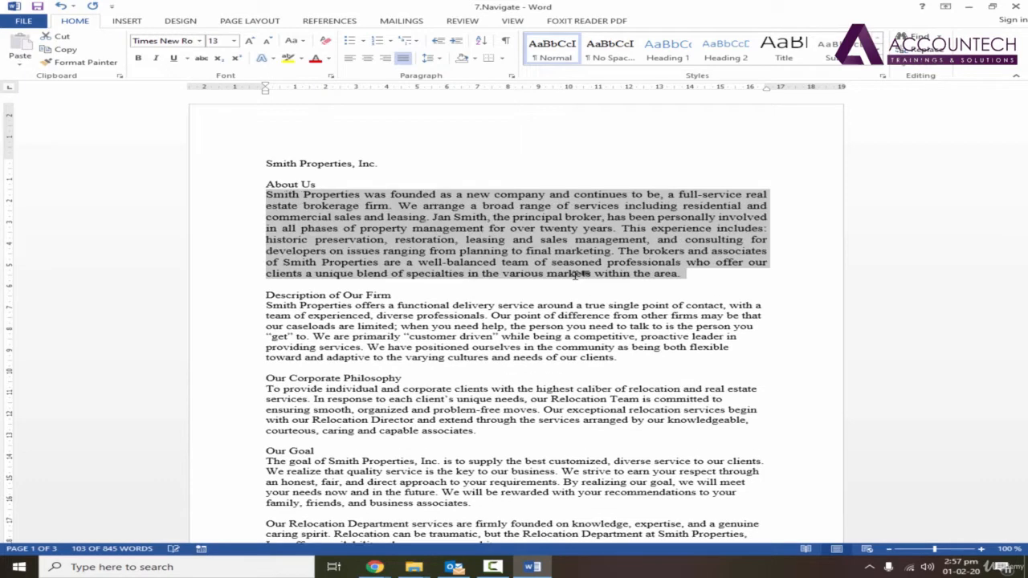
pyautogui.hotkey('ctrl', ']')
pyautogui.hotkey('ctrl', ']')
pyautogui.hotkey('ctrl', ']')
pyautogui.hotkey('ctrl', ']')
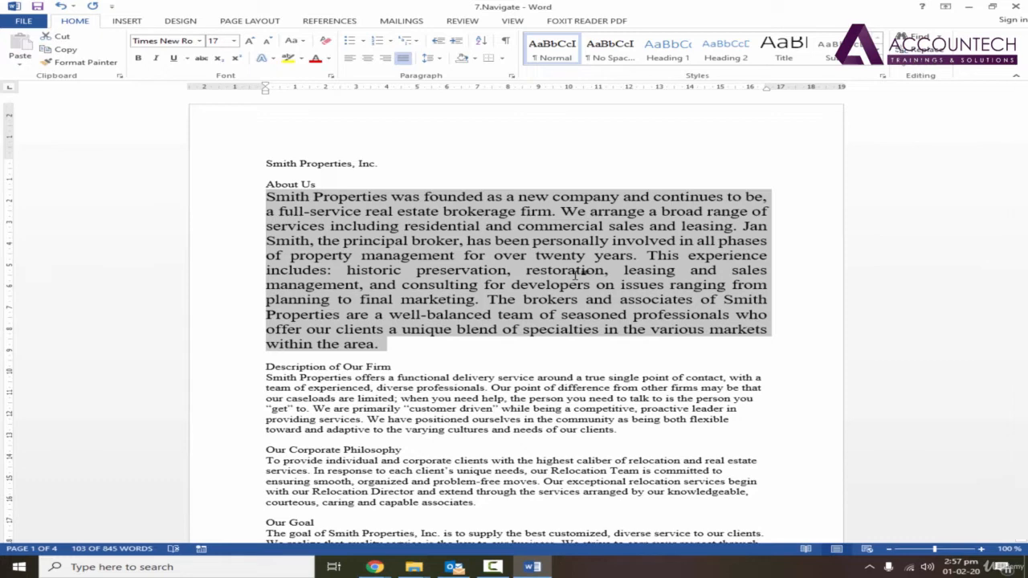
pyautogui.hotkey('ctrl', '[')
pyautogui.hotkey('ctrl', '[')
pyautogui.hotkey('ctrl', '[')
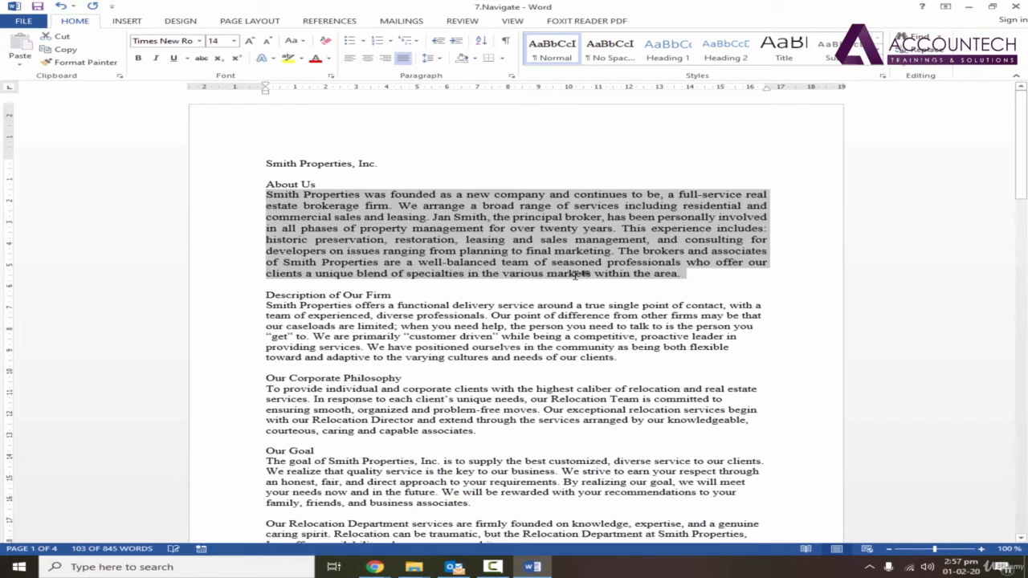
# Place the text cursor at the start of the About Us paragraph and move it by single characters and by whole words
pyautogui.press('Left')
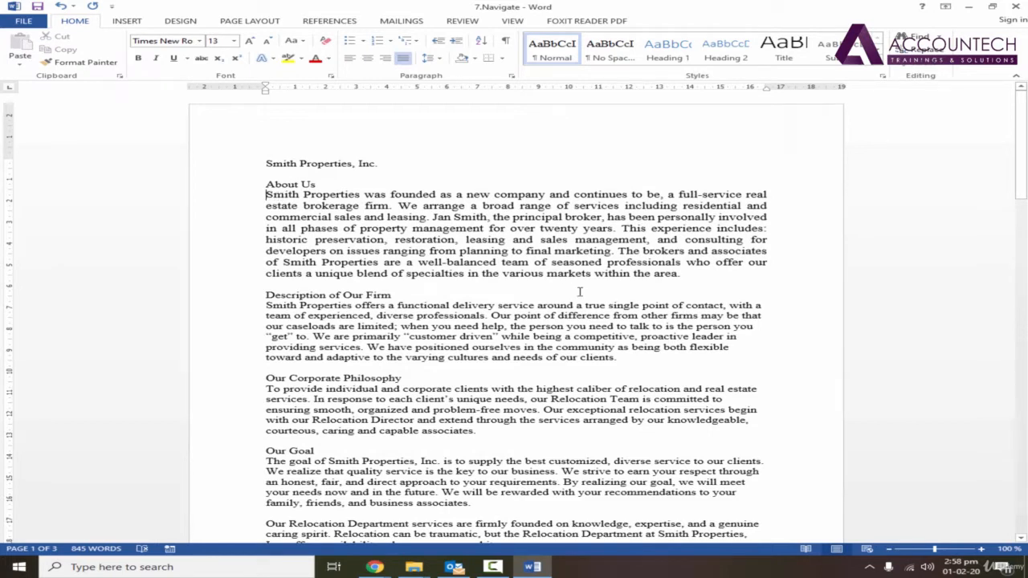
pyautogui.press('Right')
pyautogui.press('Right')
pyautogui.press('Right')
pyautogui.press('Right')
pyautogui.press('Right')
pyautogui.press('Right')
pyautogui.press('Left')
pyautogui.press('Left')
pyautogui.press('Left')
pyautogui.press('Left')
pyautogui.press('Left')
pyautogui.press('Left')
pyautogui.hotkey('ctrl', 'Right')
pyautogui.hotkey('ctrl', 'Right')
pyautogui.hotkey('ctrl', 'Right')
pyautogui.hotkey('ctrl', 'Right')
pyautogui.hotkey('ctrl', 'Right')
pyautogui.hotkey('ctrl', 'Right')
pyautogui.hotkey('ctrl', 'Right')
pyautogui.hotkey('ctrl', 'Right')
pyautogui.hotkey('ctrl', 'Right')
pyautogui.hotkey('ctrl', 'Right')
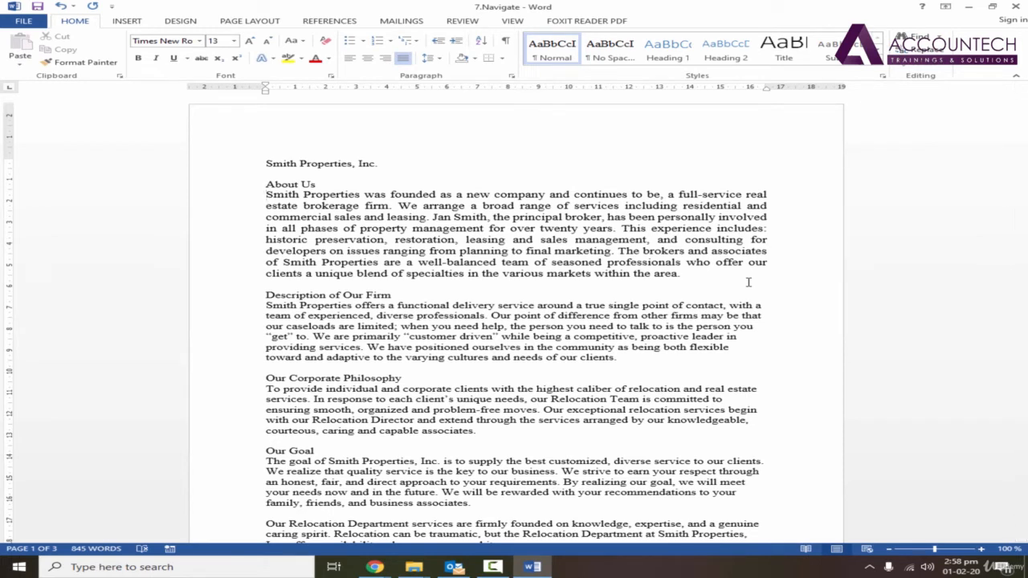
# Extend a selection word by word from the start of the About Us paragraph through "continues to", and clear it
pyautogui.hotkey('ctrl', 'shift', 'Right')
pyautogui.hotkey('ctrl', 'shift', 'Right')
pyautogui.hotkey('ctrl', 'shift', 'Right')
pyautogui.hotkey('ctrl', 'shift', 'Right')
pyautogui.hotkey('ctrl', 'shift', 'Right')
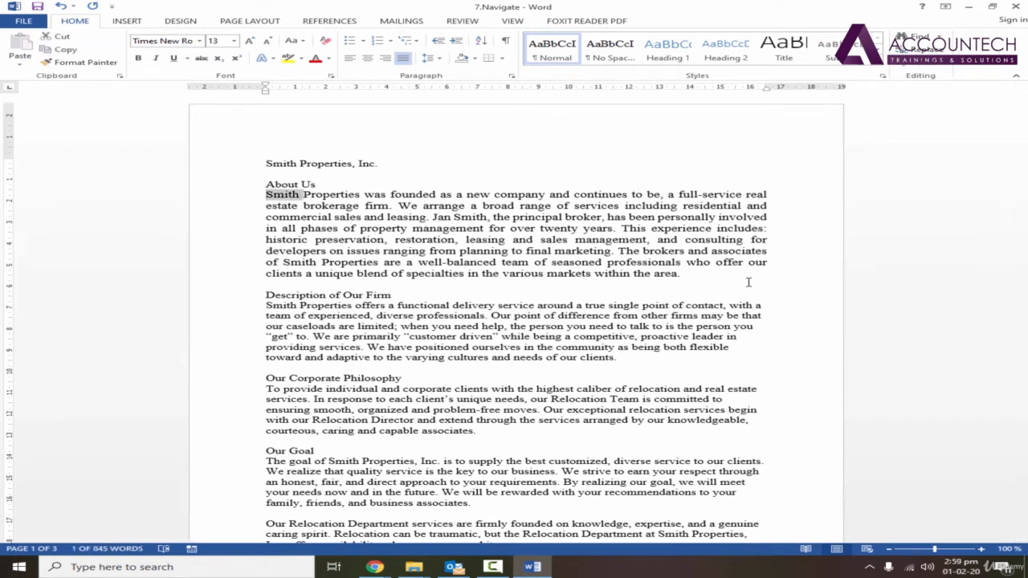
pyautogui.hotkey('ctrl', 'shift', 'Right')
pyautogui.hotkey('ctrl', 'shift', 'Right')
pyautogui.hotkey('ctrl', 'shift', 'Right')
pyautogui.hotkey('ctrl', 'shift', 'Right')
pyautogui.hotkey('ctrl', 'shift', 'Right')
pyautogui.hotkey('ctrl', 'shift', 'Right')
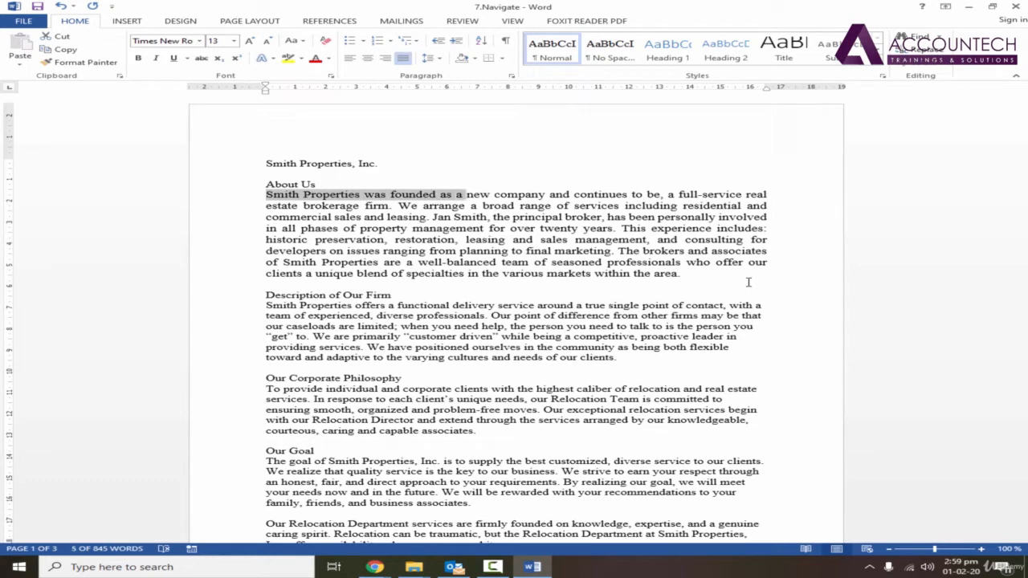
pyautogui.hotkey('ctrl', 'shift', 'Right')
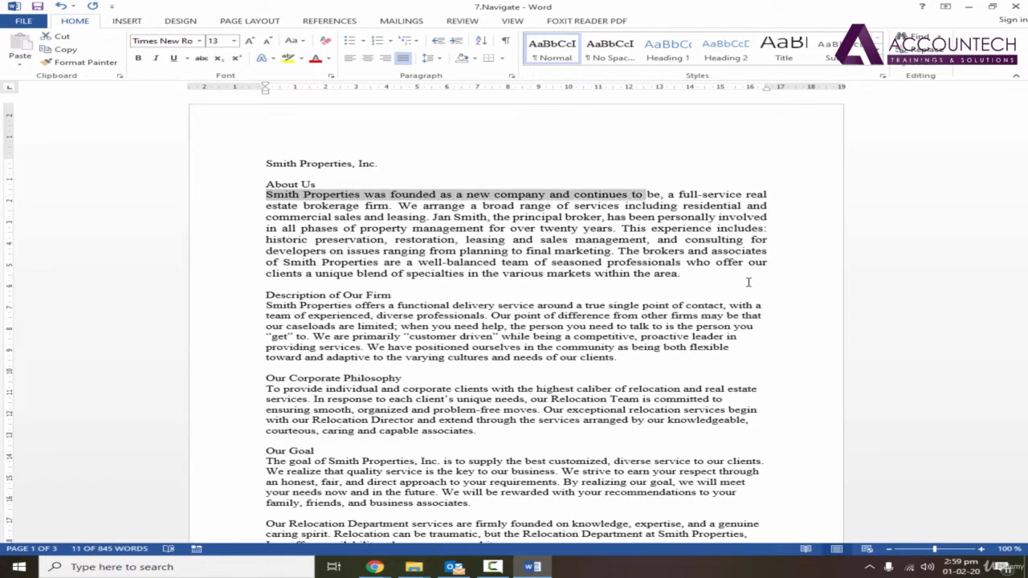
pyautogui.click(612, 207)
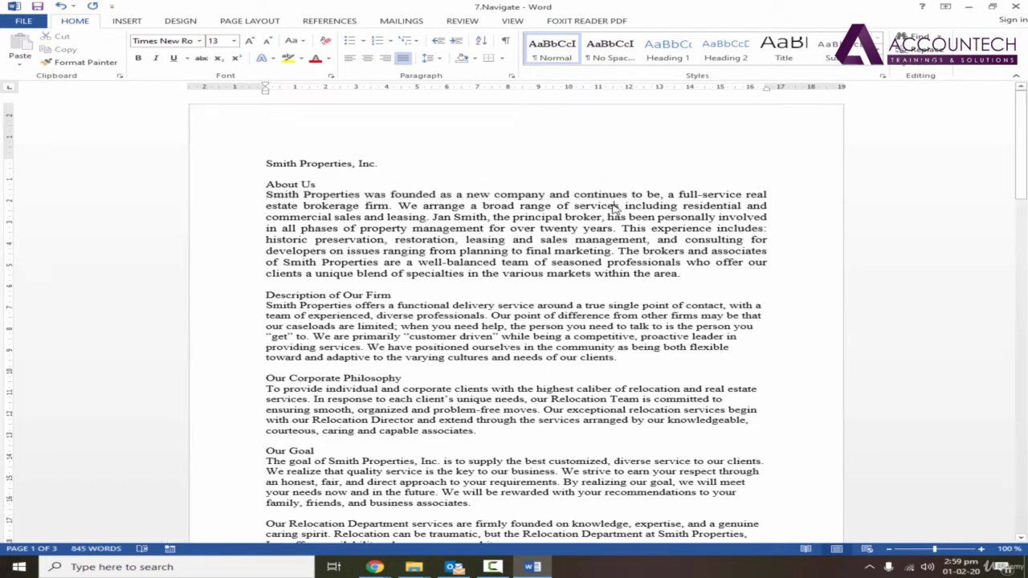
# Examine where paragraphs begin and end by selecting the About Us body text and heading in turn, and clear the selection
pyautogui.click(269, 196)
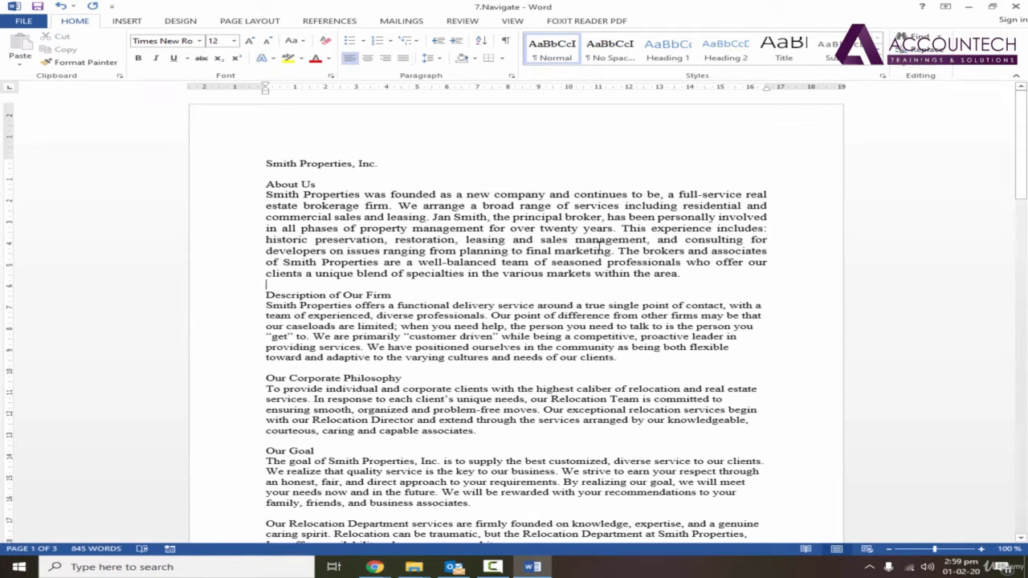
pyautogui.hotkey('shift', 'End')
pyautogui.moveTo(355, 212); pyautogui.dragTo(715, 273)
pyautogui.click(330, 184)
pyautogui.moveTo(268, 184); pyautogui.dragTo(323, 184)
pyautogui.click(330, 184)
pyautogui.click(323, 184)
pyautogui.click(266, 195)
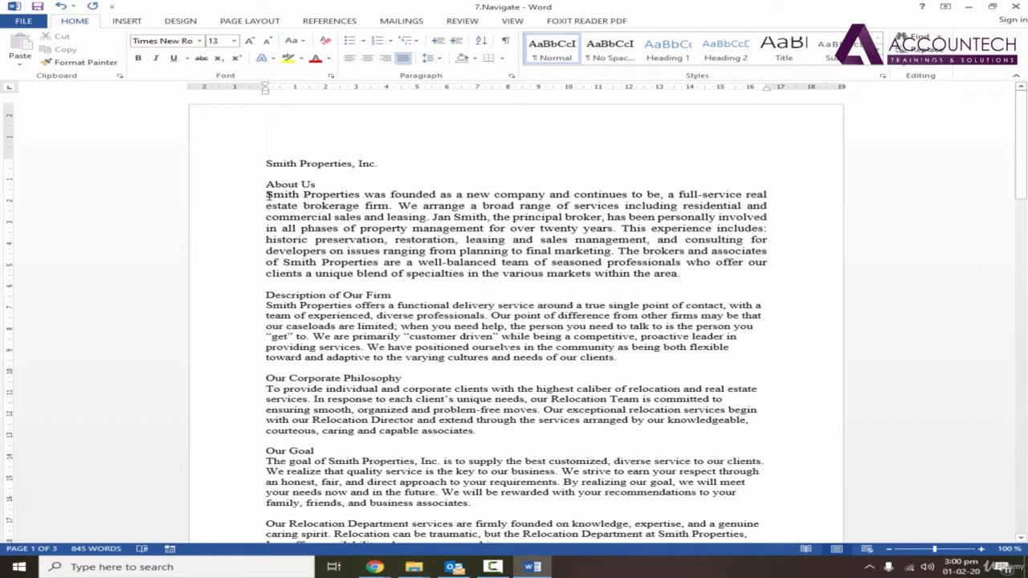
pyautogui.click(316, 184)
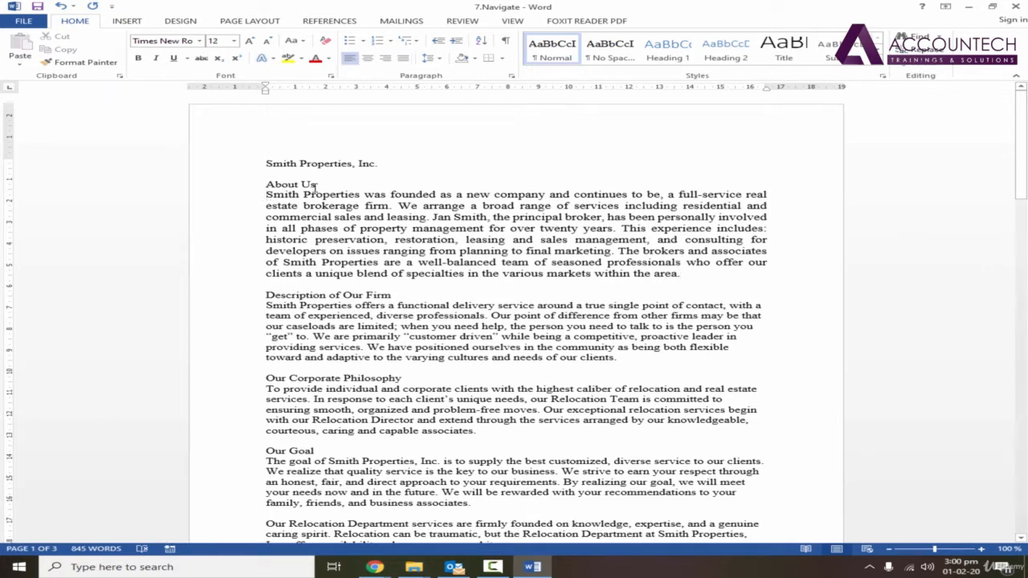
pyautogui.click(365, 193)
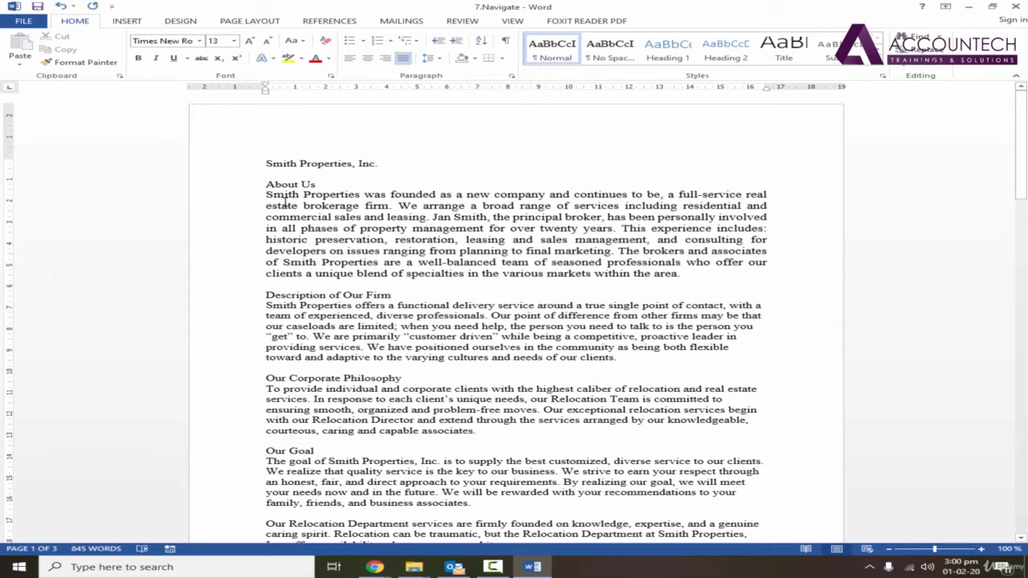
pyautogui.moveTo(298, 184); pyautogui.dragTo(320, 185)
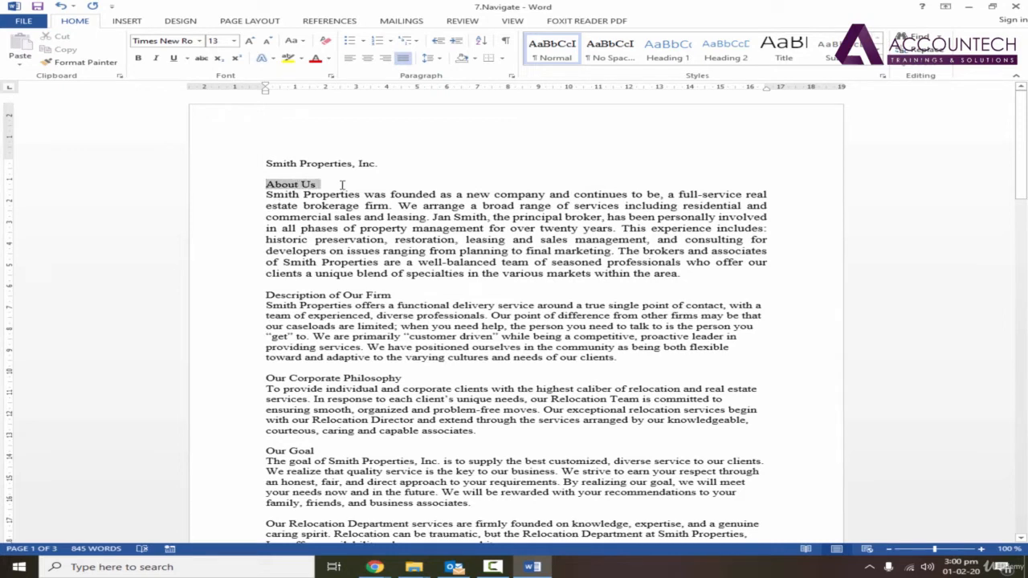
pyautogui.click(327, 186)
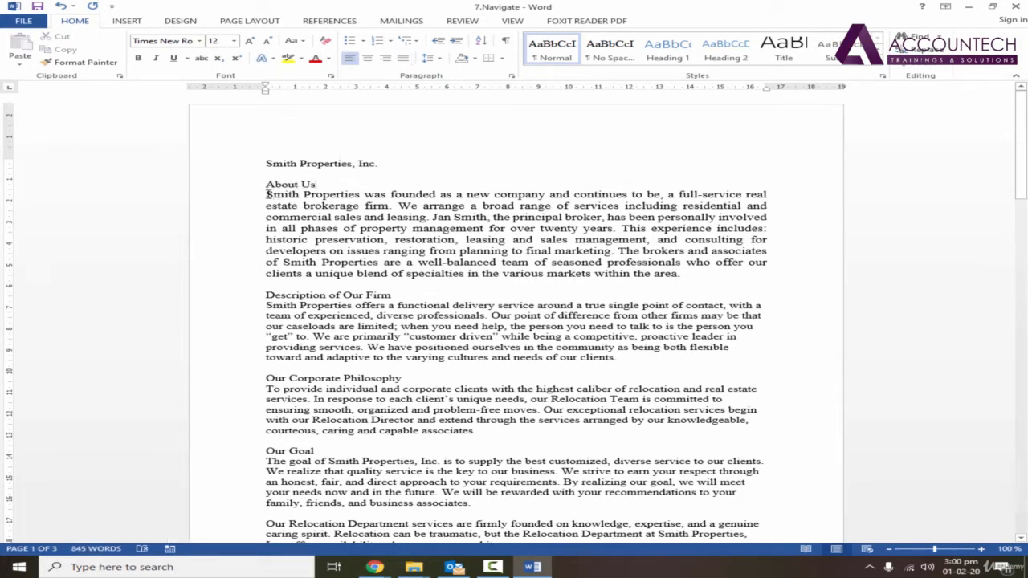
# Move the text cursor from the start of the About Us body paragraph to the blank paragraph below it
pyautogui.click(268, 193)
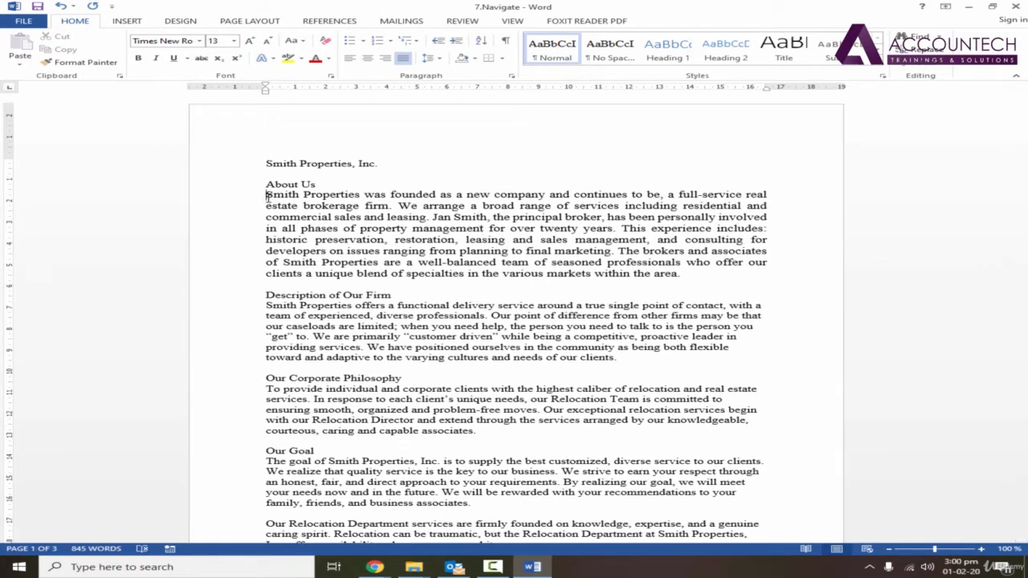
pyautogui.hotkey('ctrl', 'Down')
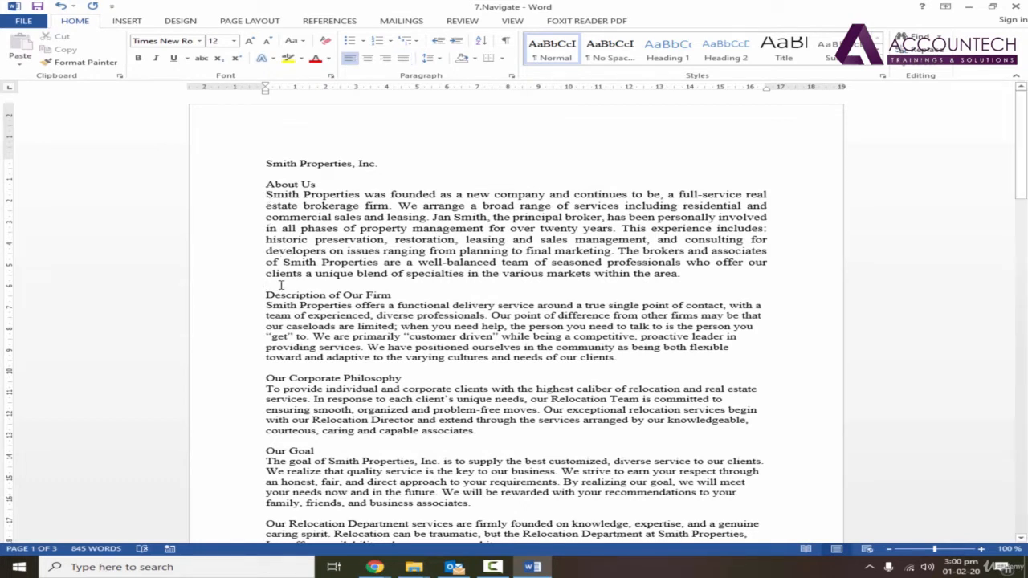
# Move the text cursor up by paragraphs to the document title, jump to the end of the document, and return to its beginning
pyautogui.hotkey('ctrl', 'Up')
pyautogui.hotkey('ctrl', 'Up')
pyautogui.hotkey('ctrl', 'Up')
pyautogui.moveTo(1022, 112)
pyautogui.mouseDown()
pyautogui.moveTo(1023, 277)
pyautogui.moveTo(1023, 97)
pyautogui.mouseUp()
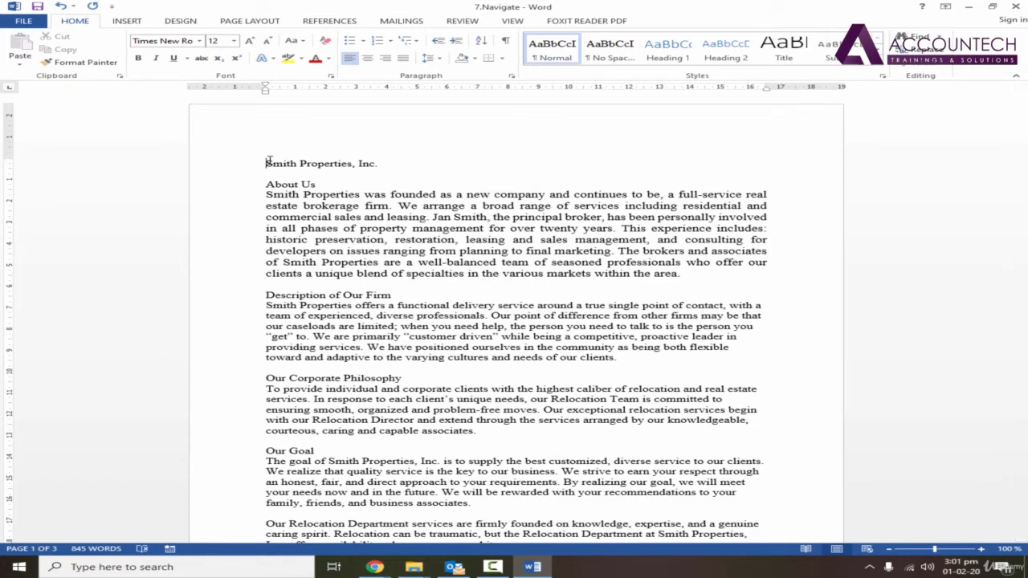
pyautogui.hotkey('ctrl', 'End')
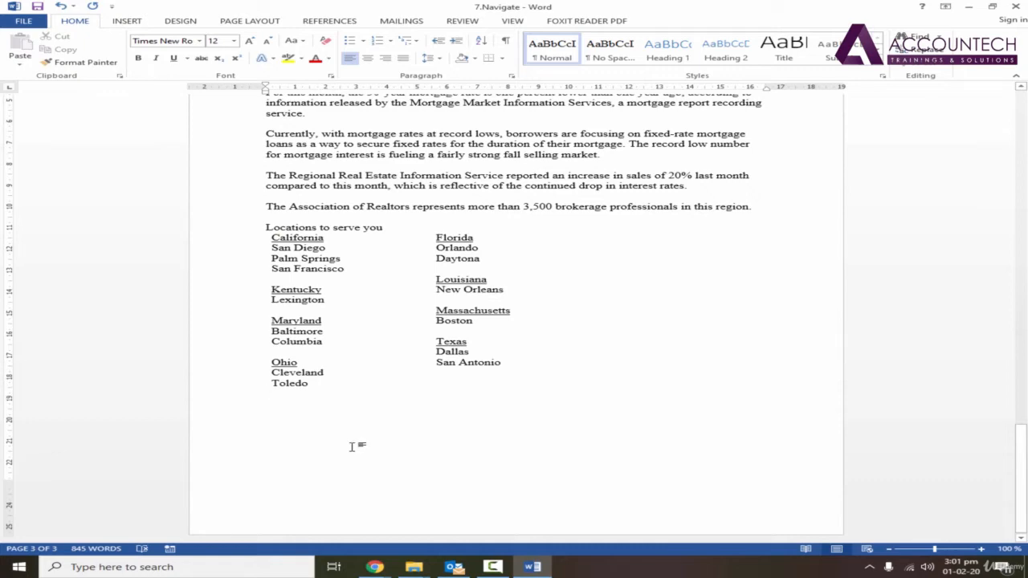
pyautogui.hotkey('ctrl', 'Home')
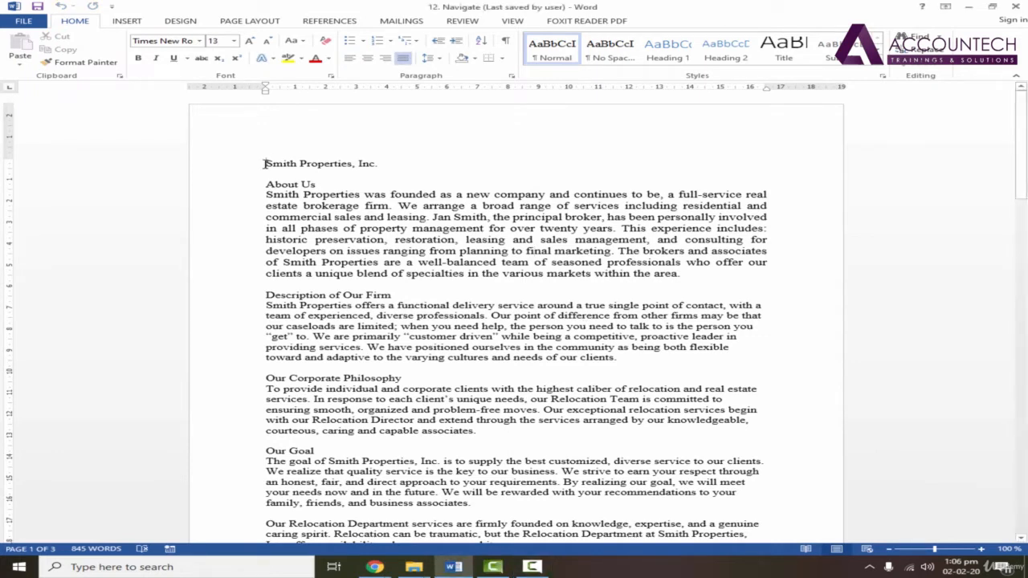
# Centre the title "Smith Properties, Inc" and enlarge its font size to 25
pyautogui.moveTo(266, 163); pyautogui.dragTo(377, 164)
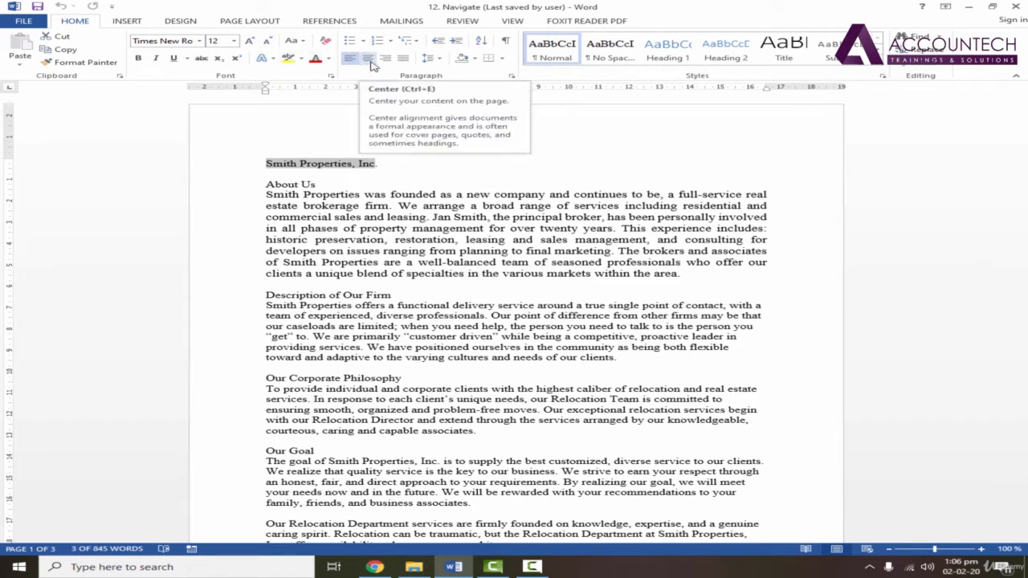
pyautogui.hotkey('ctrl', 'e')
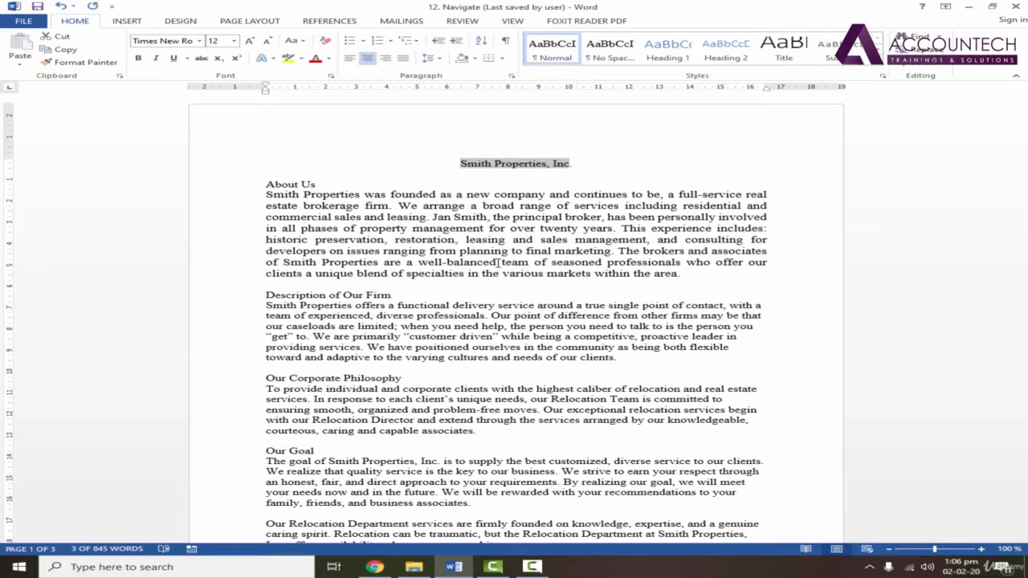
pyautogui.hotkey('ctrl', ']')
pyautogui.hotkey('ctrl', ']')
pyautogui.hotkey('ctrl', ']')
pyautogui.hotkey('ctrl', ']')
pyautogui.hotkey('ctrl', ']')
pyautogui.hotkey('ctrl', ']')
pyautogui.hotkey('ctrl', ']')
pyautogui.hotkey('ctrl', ']')
pyautogui.hotkey('ctrl', ']')
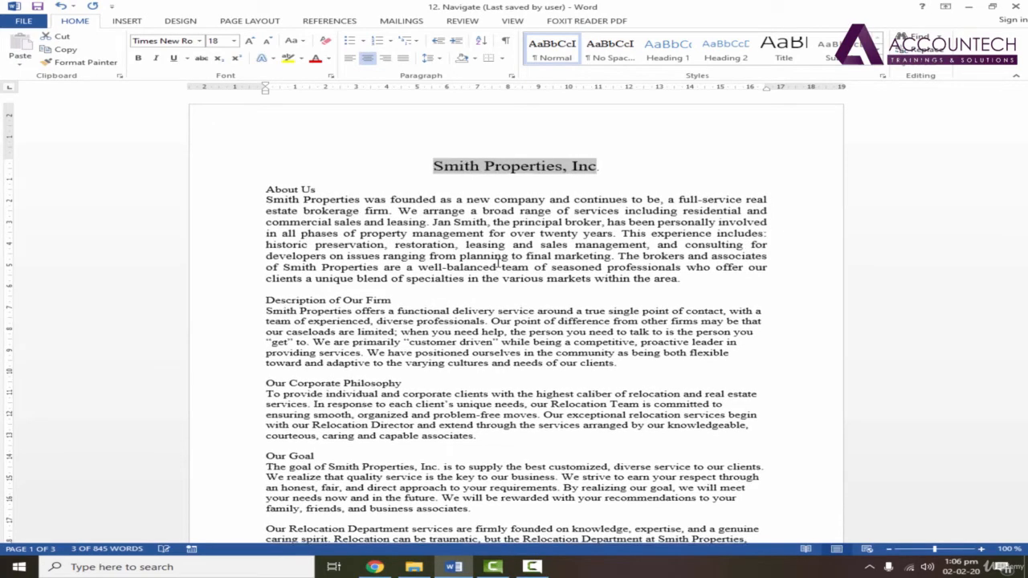
pyautogui.hotkey('ctrl', ']')
pyautogui.hotkey('ctrl', ']')
pyautogui.hotkey('ctrl', ']')
pyautogui.hotkey('ctrl', ']')
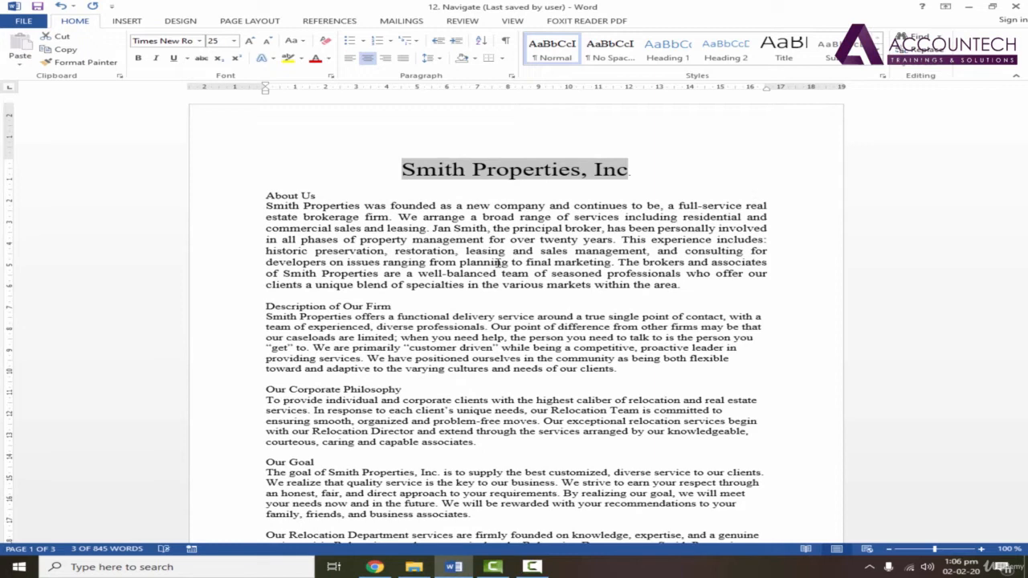
# Make the document title bold and clear the selection
pyautogui.hotkey('ctrl', 'b')
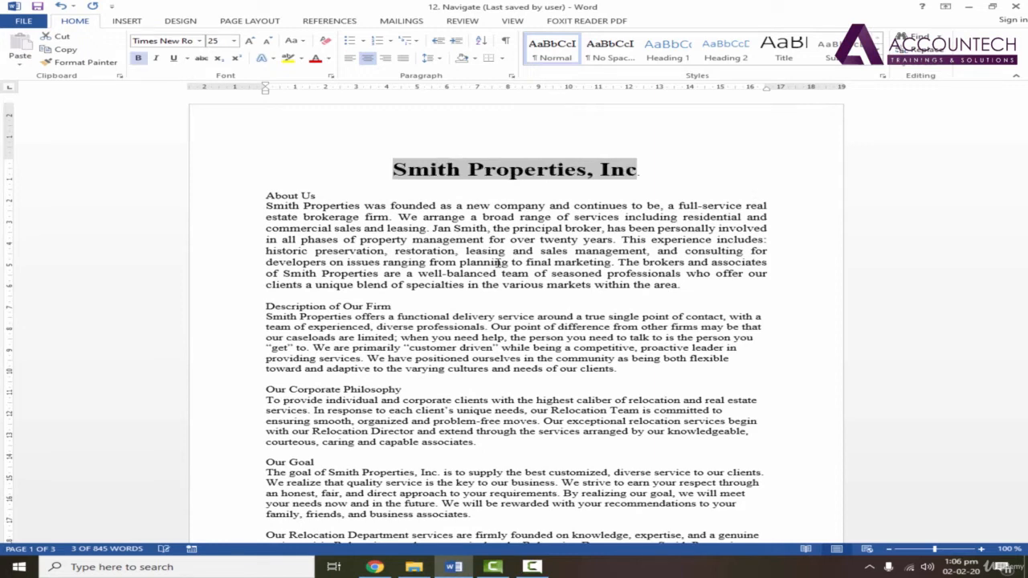
pyautogui.click(526, 170)
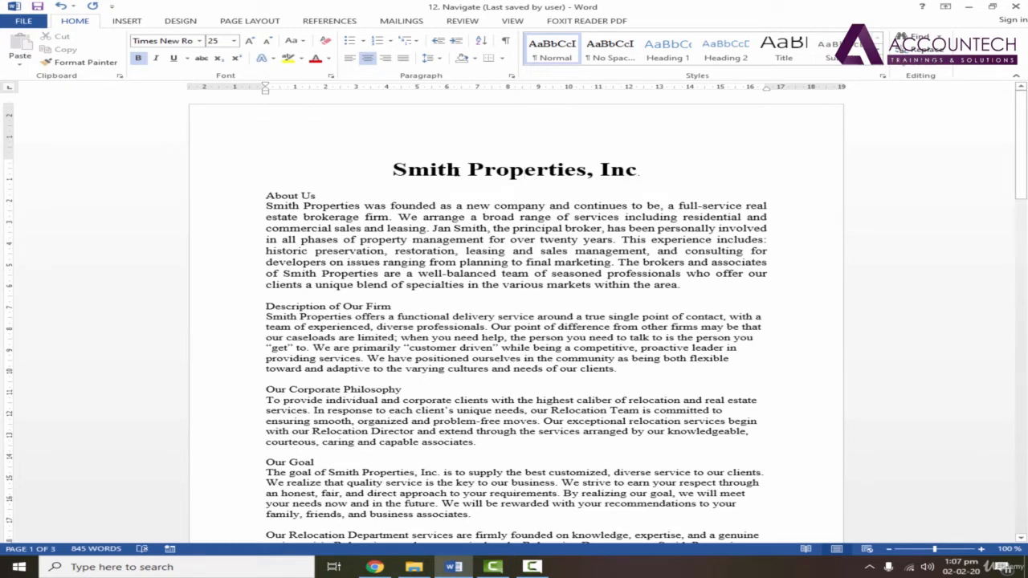
pyautogui.click(407, 171)
pyautogui.hotkey('ctrl', 'a')
pyautogui.click(509, 171)
# Try lowercase and UPPERCASE on the title "Smith Properties, Inc"
pyautogui.moveTo(389, 170); pyautogui.dragTo(637, 170)
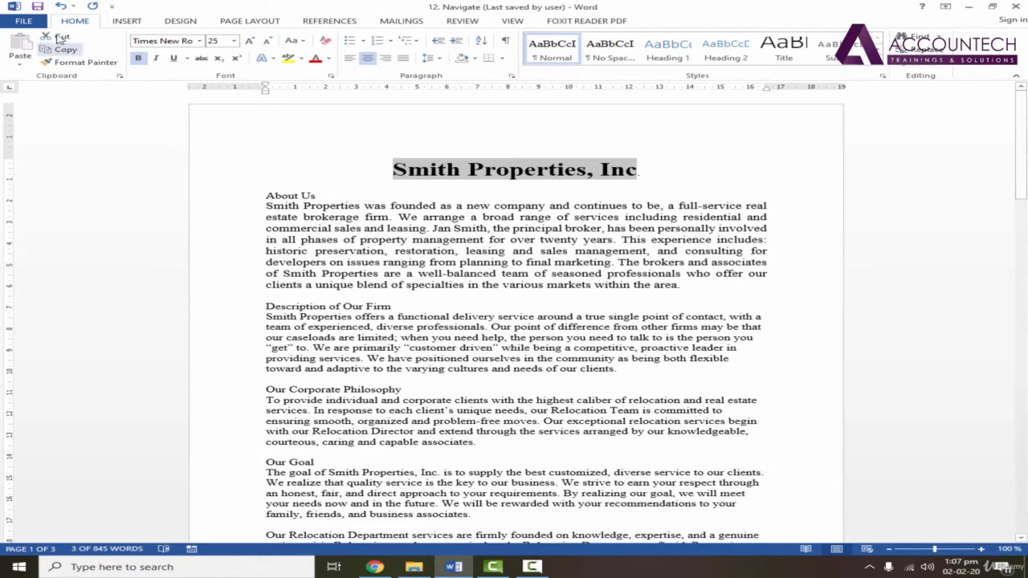
pyautogui.click(301, 43)
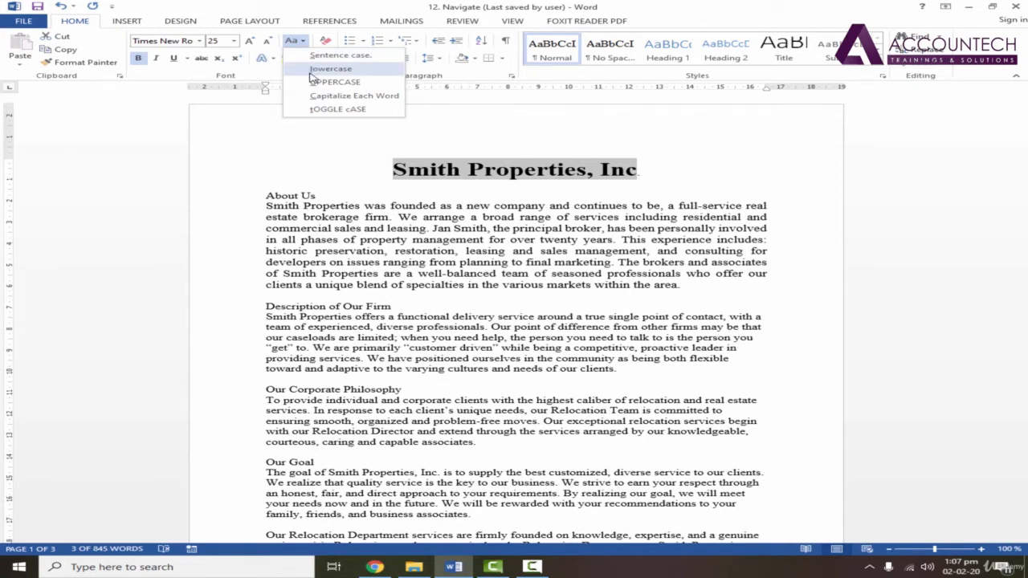
pyautogui.click(329, 68)
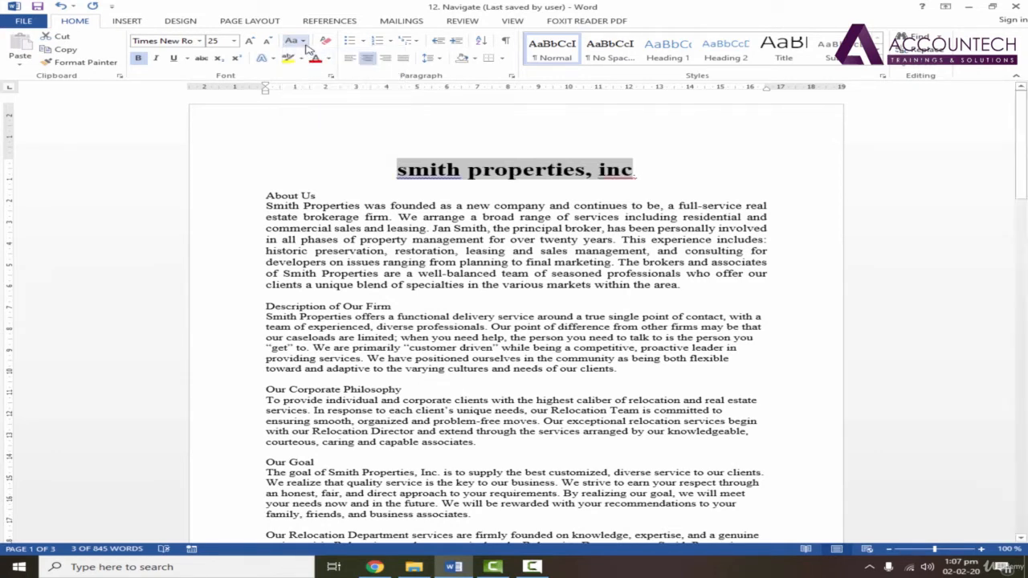
pyautogui.click(293, 40)
pyautogui.click(314, 82)
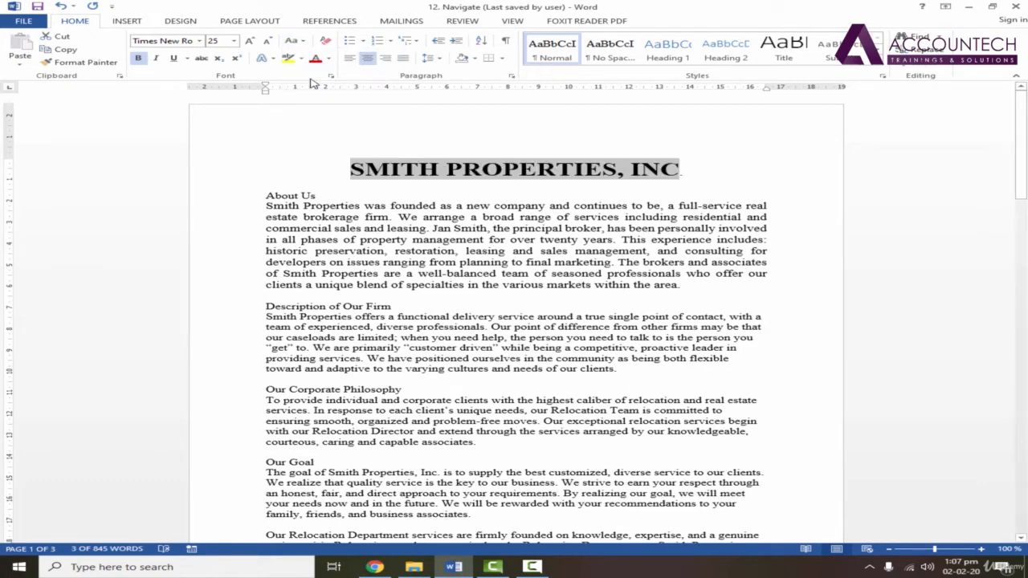
# Change the title's letter case to Capitalize Each Word
pyautogui.click(292, 40)
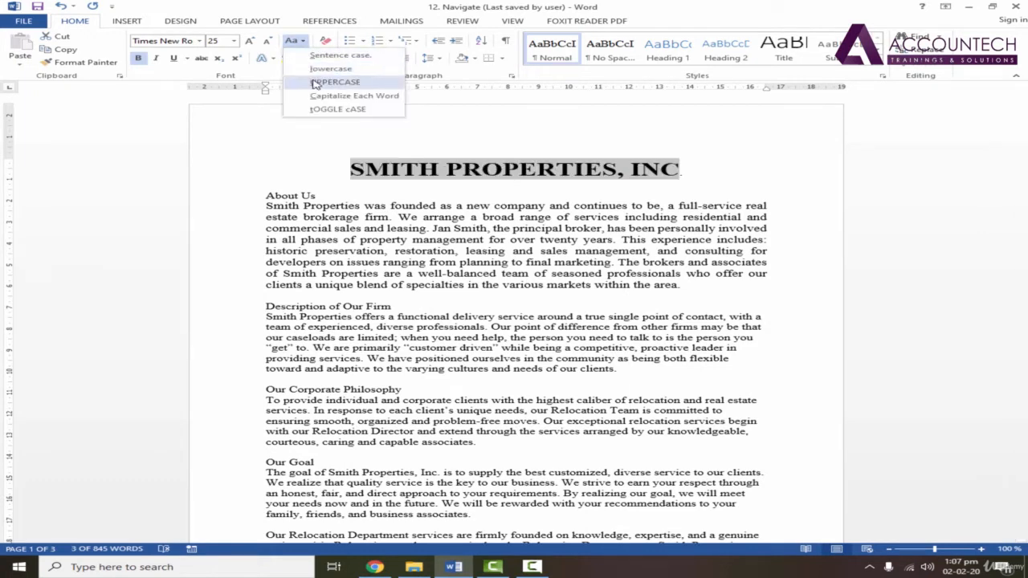
pyautogui.click(314, 84)
pyautogui.click(305, 42)
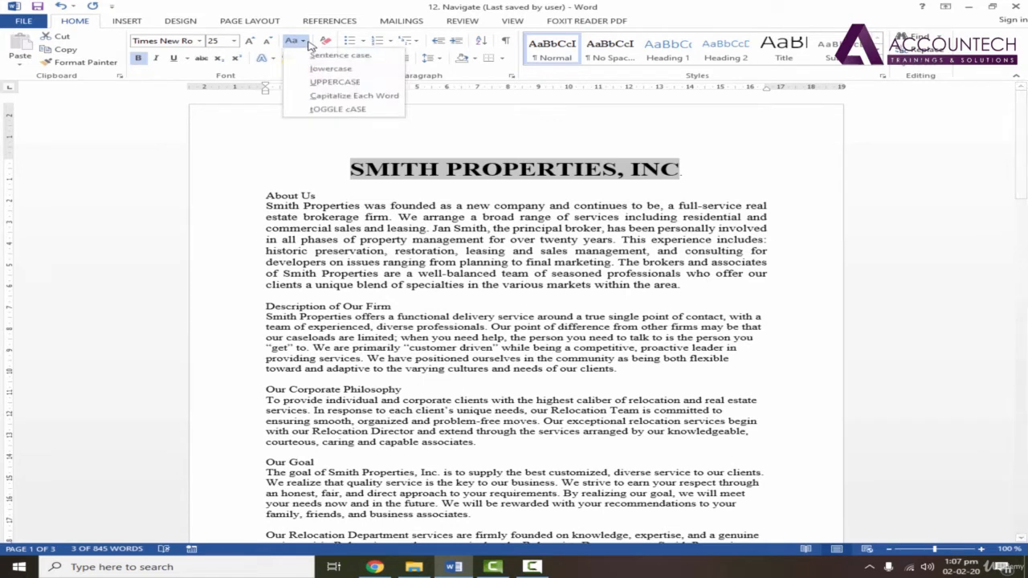
pyautogui.click(319, 97)
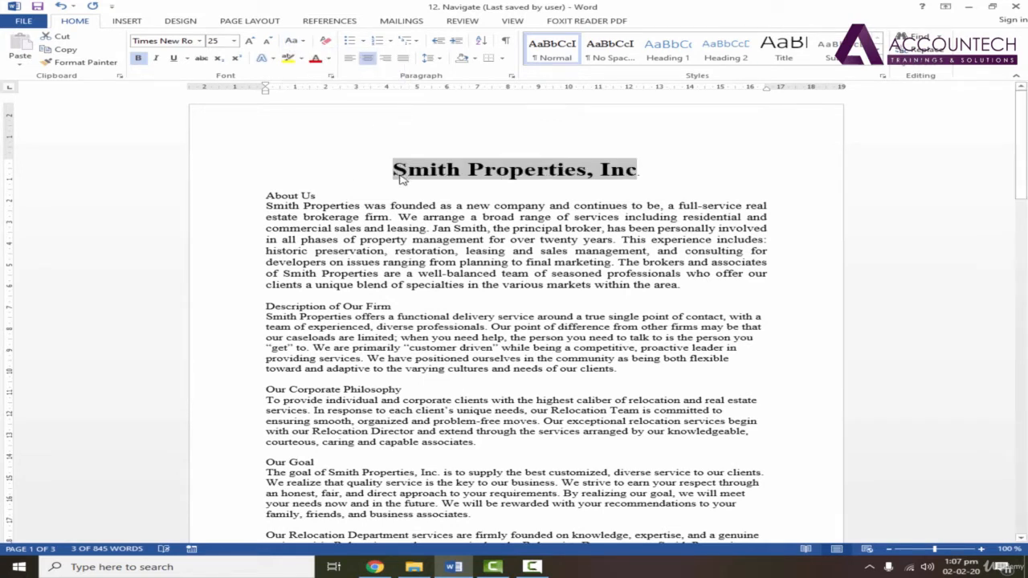
# Apply tOGGLE cASE to the title and change it back to lowercase
pyautogui.click(304, 42)
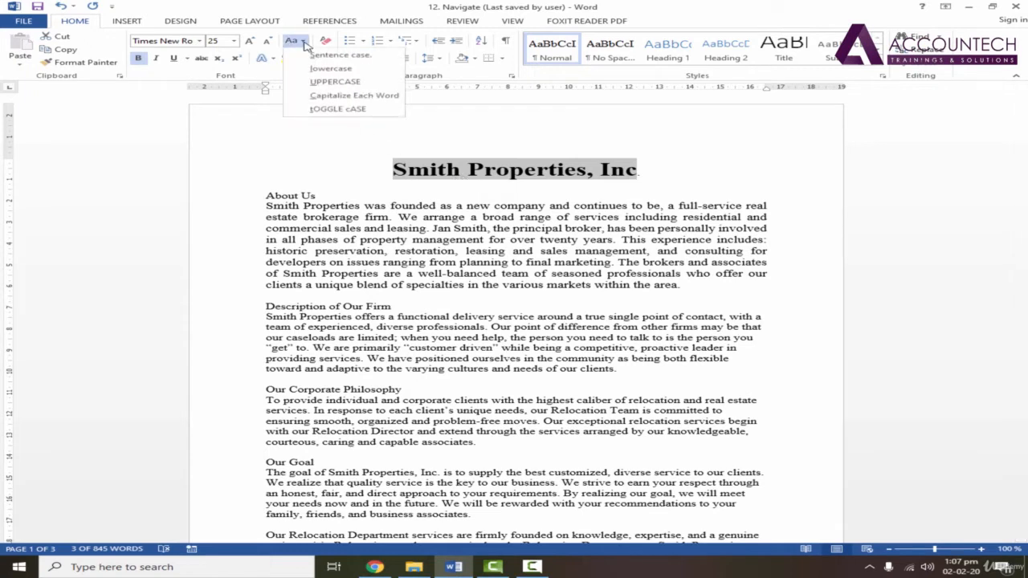
pyautogui.click(318, 109)
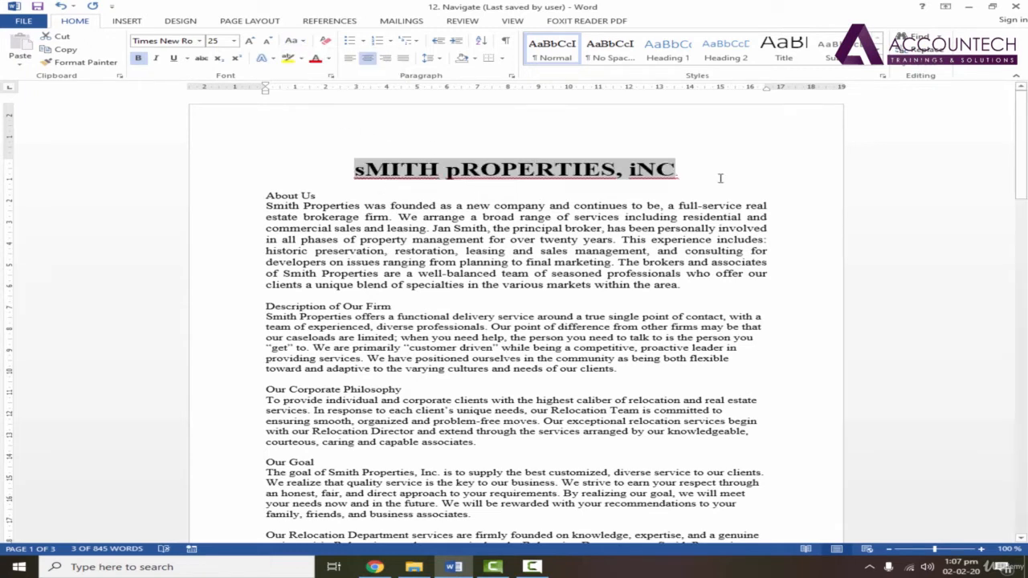
pyautogui.click(303, 41)
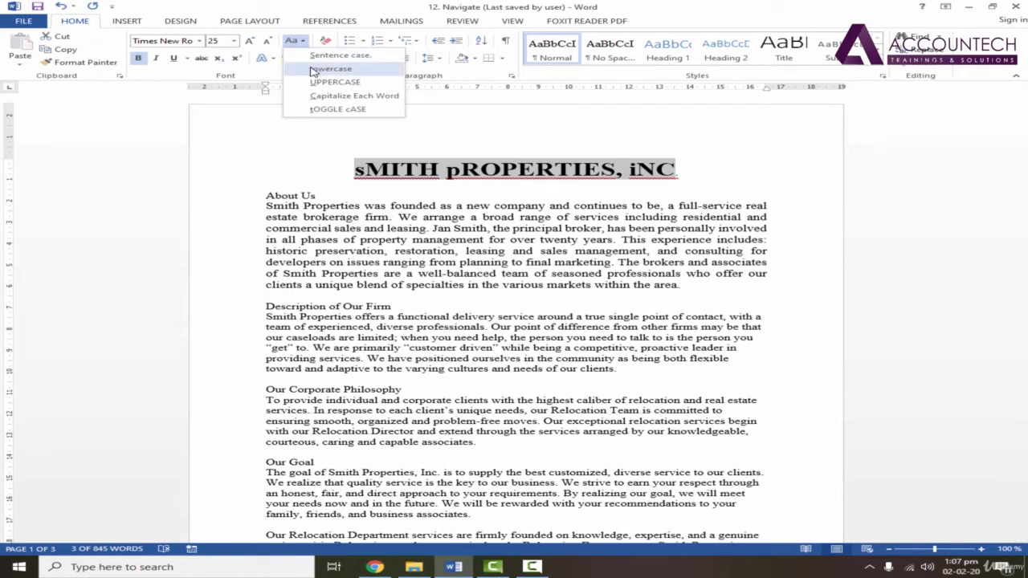
pyautogui.click(314, 70)
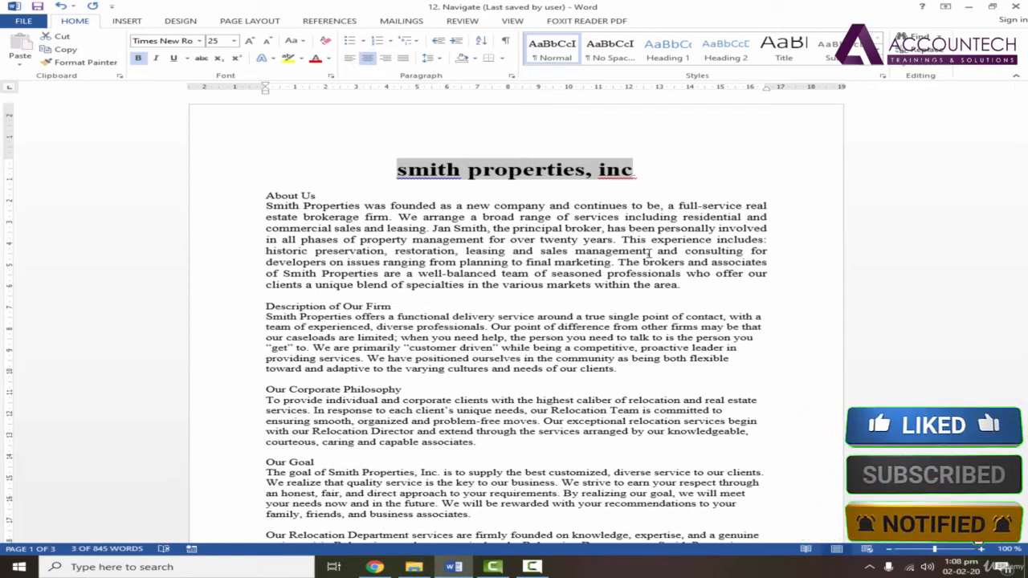
# Cycle the title repeatedly through capitalised, uppercase and lowercase, finish with each word capitalised, and clear the selection
pyautogui.hotkey('shift', 'F3')
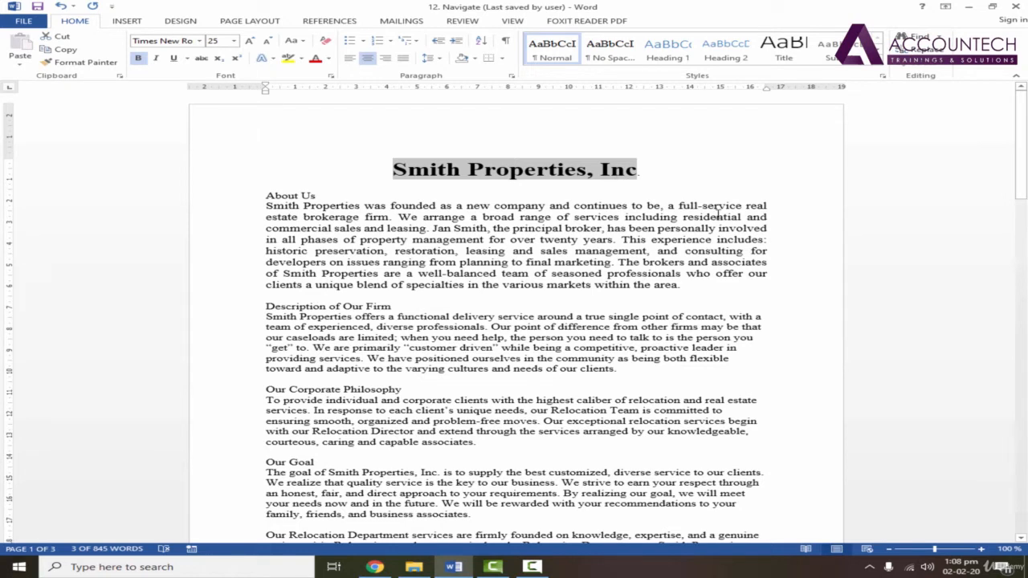
pyautogui.hotkey('shift', 'F3')
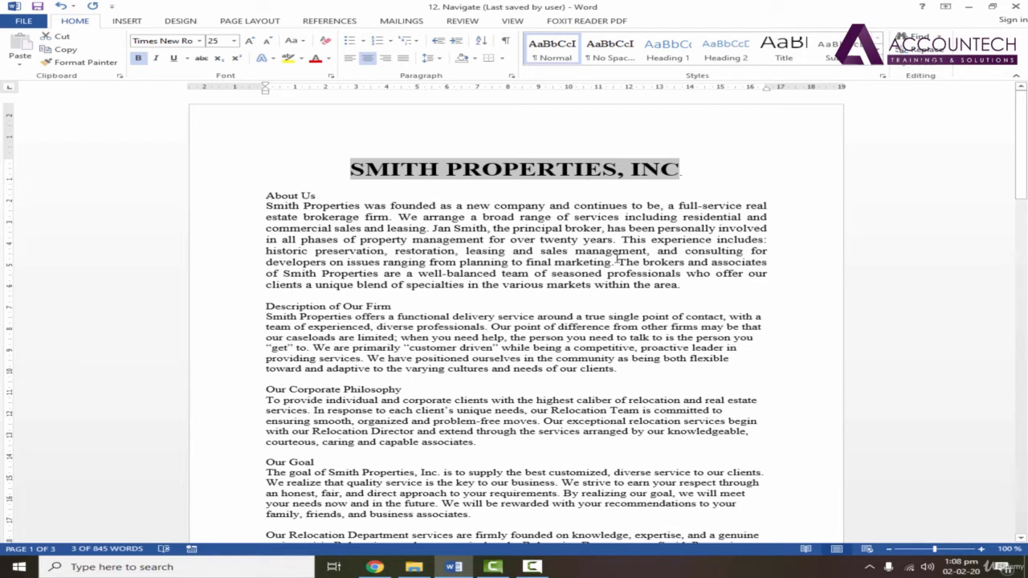
pyautogui.hotkey('shift', 'F3')
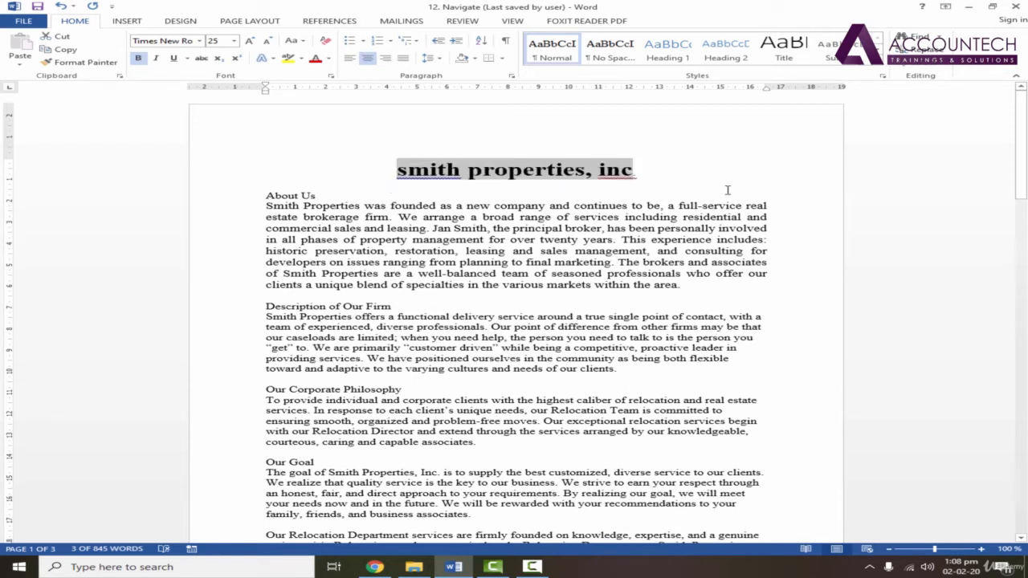
pyautogui.hotkey('shift', 'F3')
pyautogui.hotkey('shift', 'F3')
pyautogui.hotkey('shift', 'F3')
pyautogui.hotkey('shift', 'F3')
pyautogui.hotkey('shift', 'F3')
pyautogui.hotkey('shift', 'F3')
pyautogui.hotkey('shift', 'F3')
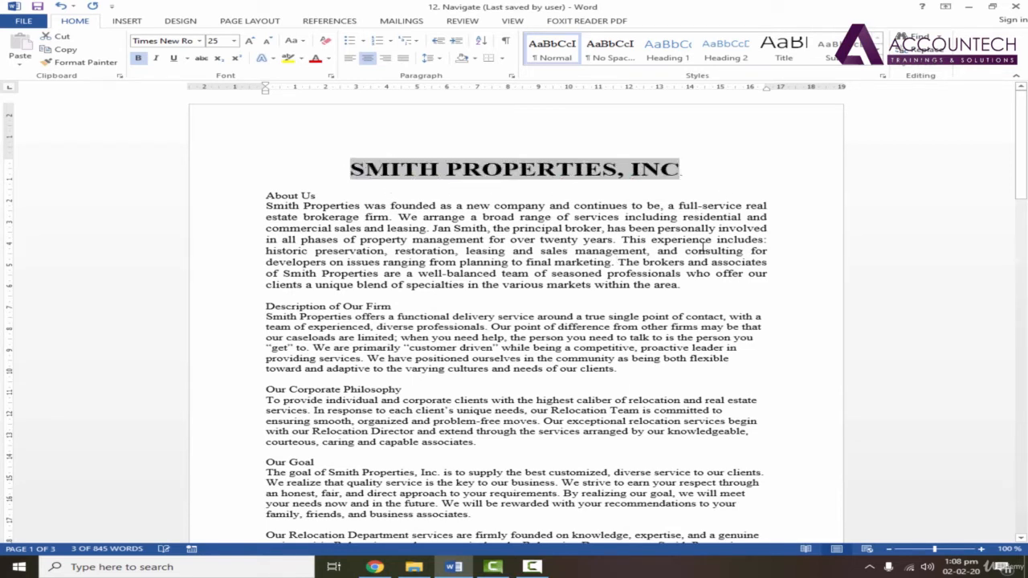
pyautogui.hotkey('shift', 'F3')
pyautogui.hotkey('shift', 'F3')
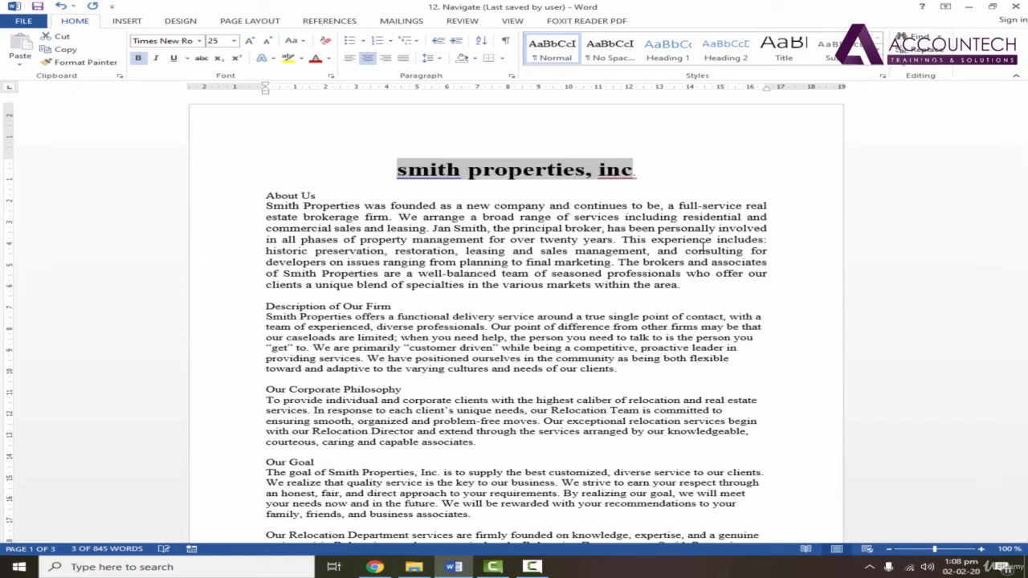
pyautogui.hotkey('shift', 'F3')
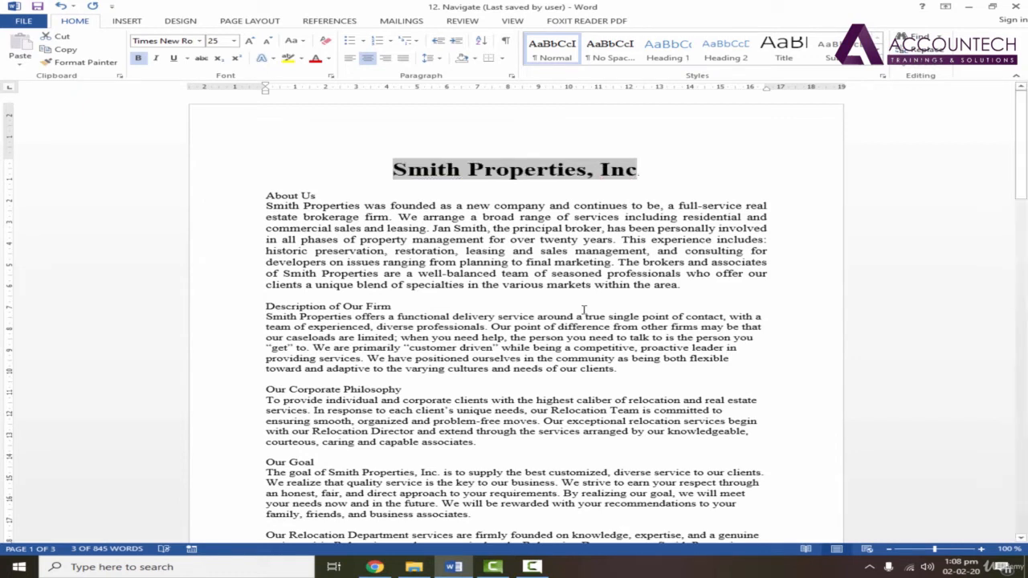
pyautogui.click(471, 218)
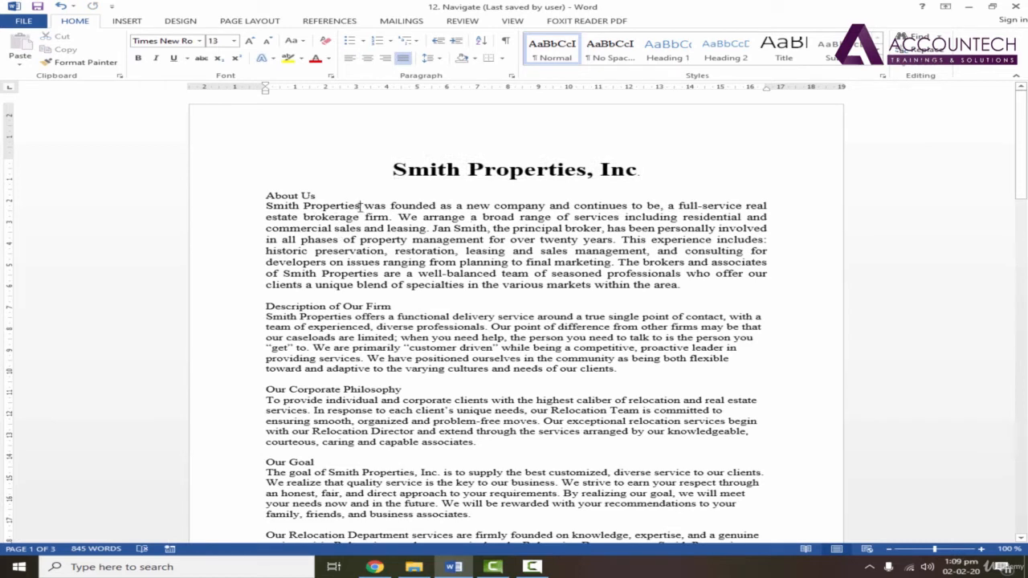
# Colour the word "Properties" red in the first line of the About Us paragraph and deselect it
pyautogui.moveTo(360, 206); pyautogui.dragTo(304, 206)
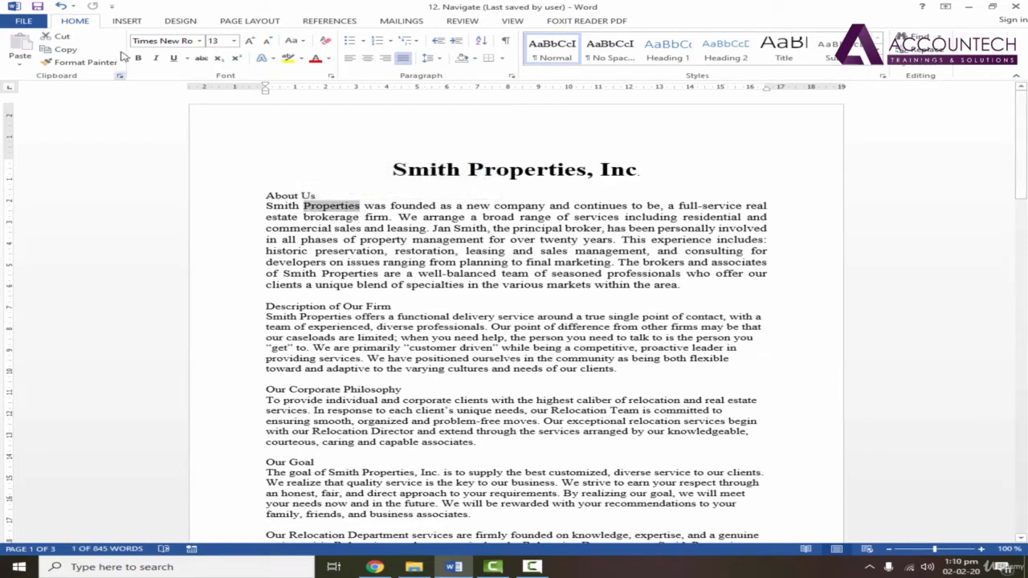
pyautogui.click(316, 59)
pyautogui.click(516, 206)
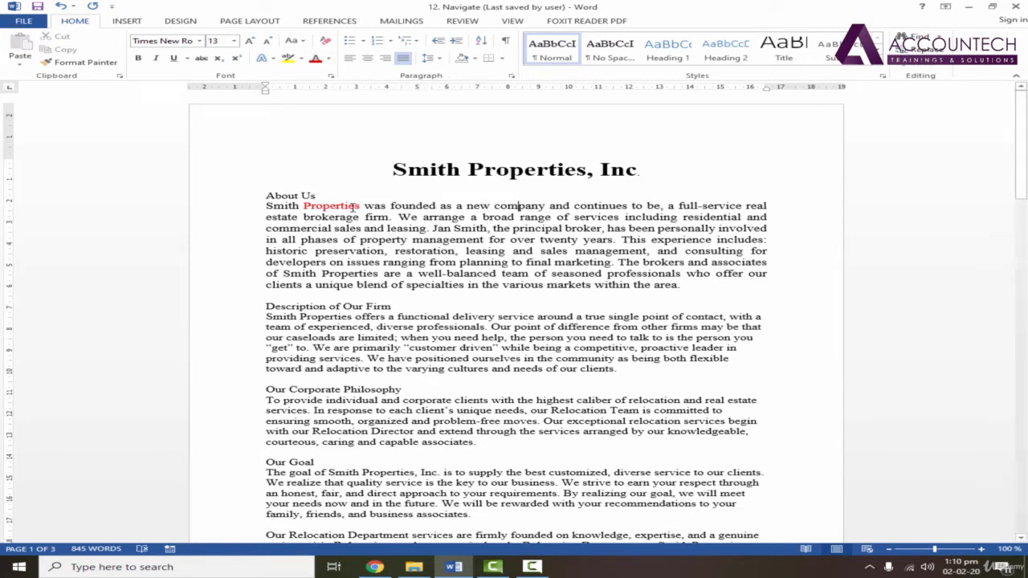
# Repeat the red font colour on the words "company", "including", "commercial" and "leasing" in the About Us paragraph
pyautogui.click(519, 206)
pyautogui.press('F4')
pyautogui.click(652, 219)
pyautogui.press('F4')
pyautogui.click(289, 228)
pyautogui.click(420, 230)
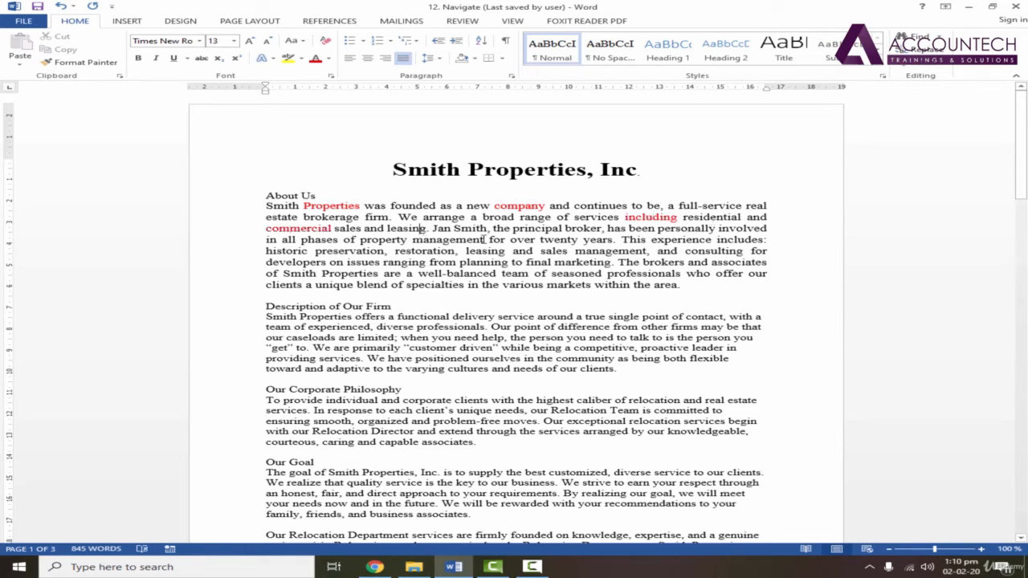
pyautogui.press('F4')
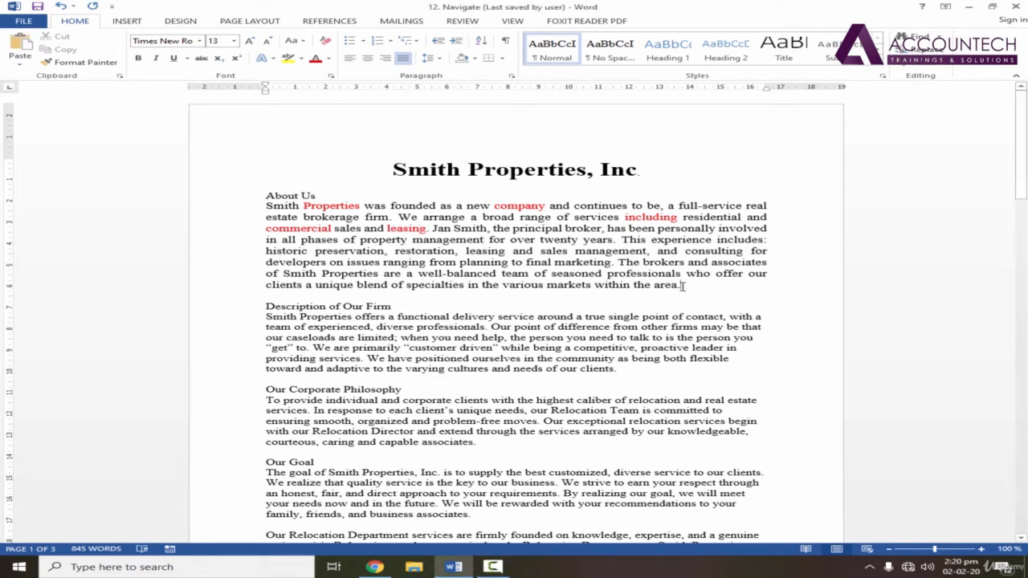
# Try a divider made from a long row of hyphens two lines below the About Us paragraph, and undo it
pyautogui.click(682, 285)
pyautogui.press('Return')
pyautogui.press('Return')
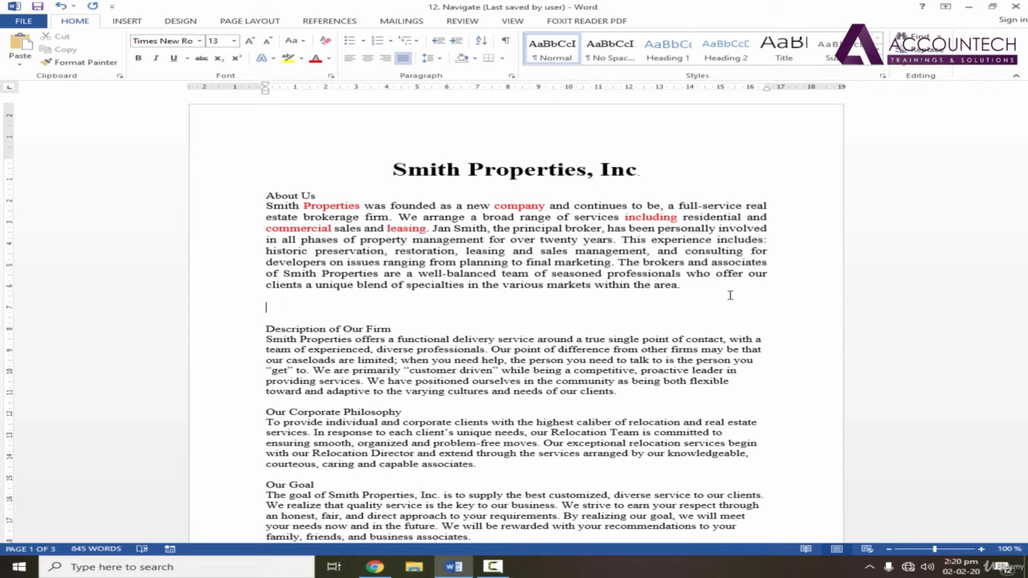
pyautogui.write('--------------------------------------------------')
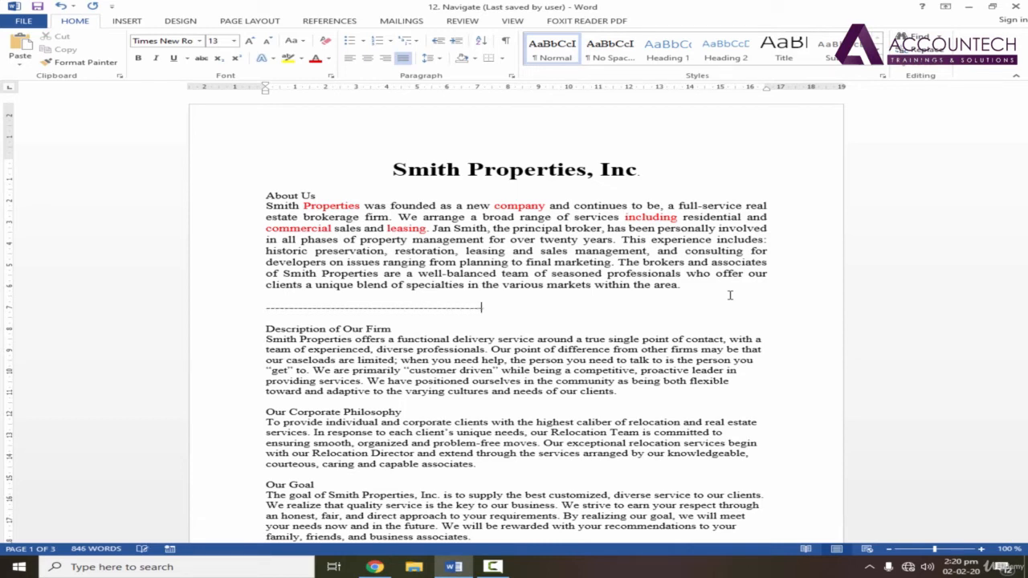
pyautogui.write('--------------------------------------------------------')
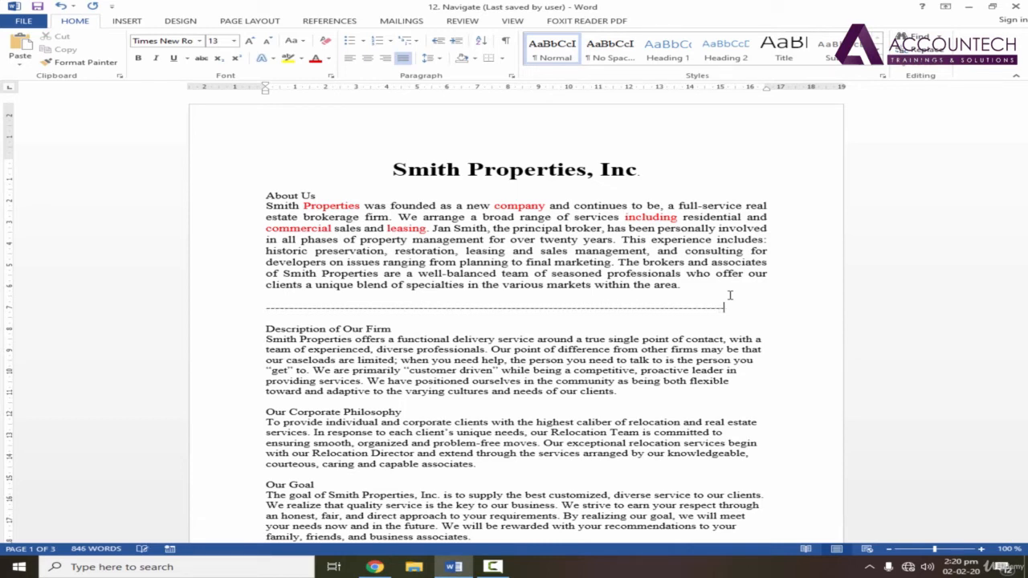
pyautogui.write('---')
pyautogui.hotkey('ctrl', 'z')
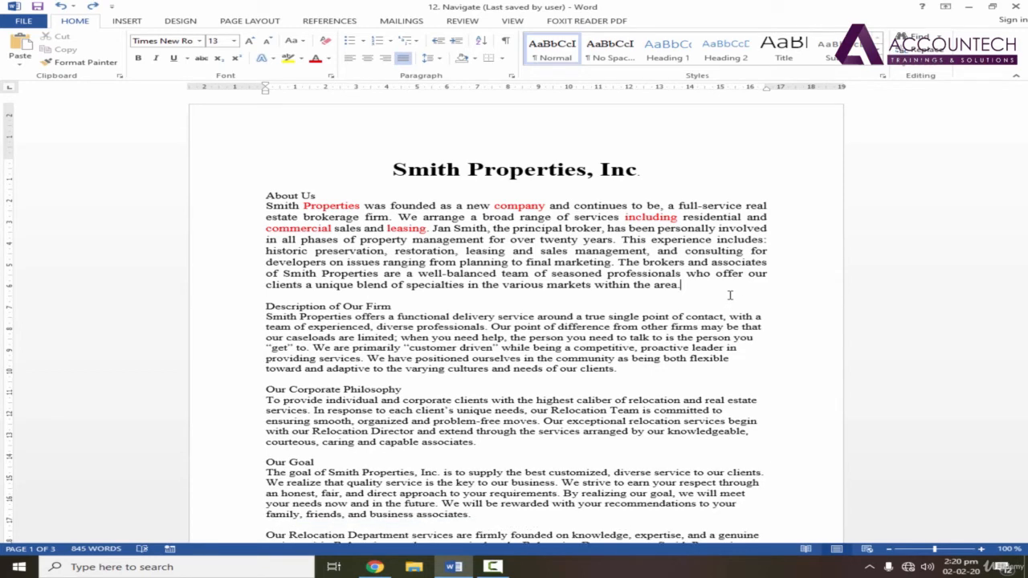
# Add blank space below the About Us paragraph, try a long row of underscores there, and undo the underscores
pyautogui.press('Return')
pyautogui.press('Return')
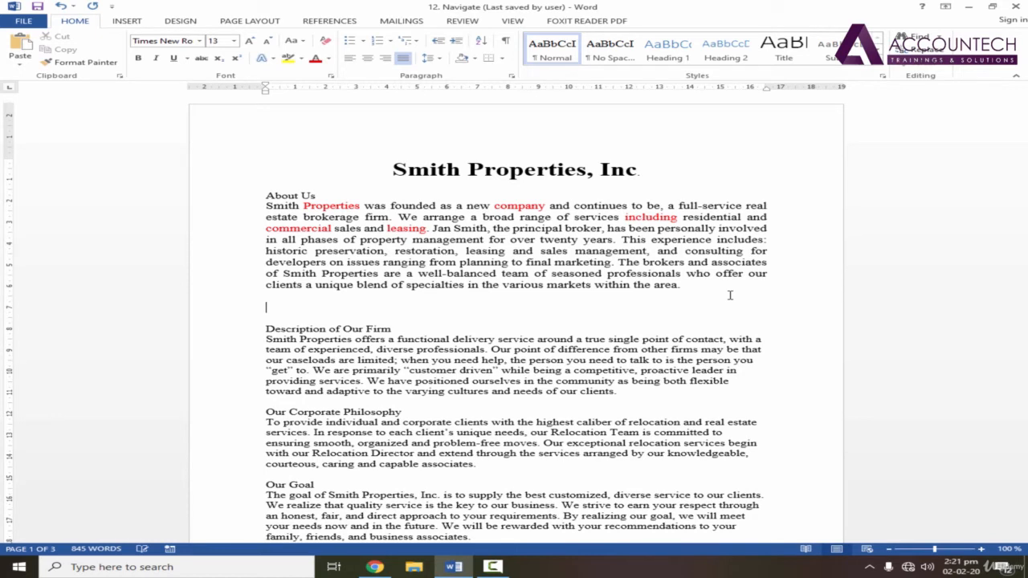
pyautogui.write('_____________________________________________________________________')
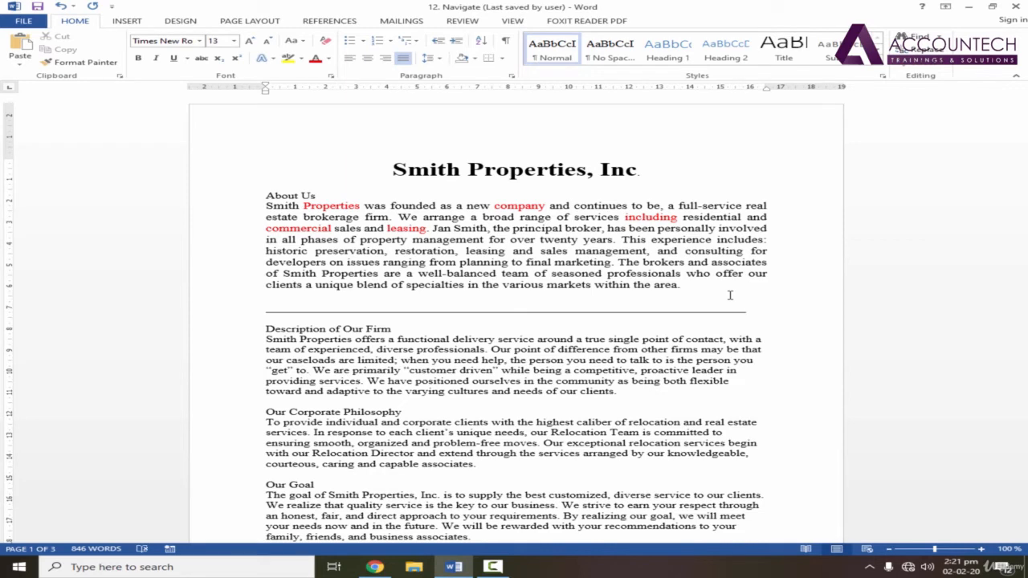
pyautogui.hotkey('ctrl', 'z')
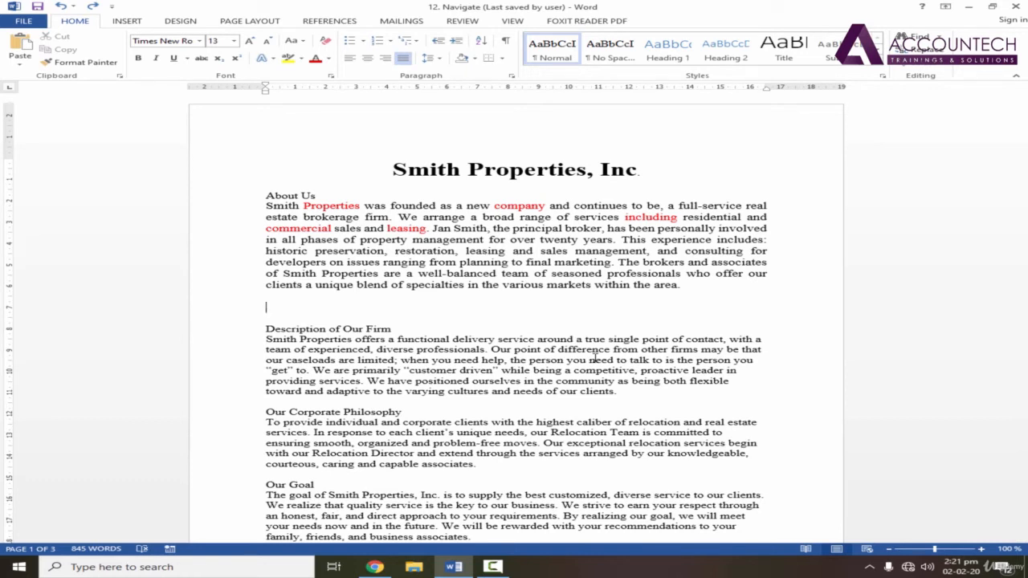
# Try an automatic thin horizontal line from three hyphens (---) above Description of Our Firm, and undo it
pyautogui.write('---')
pyautogui.press('Return')
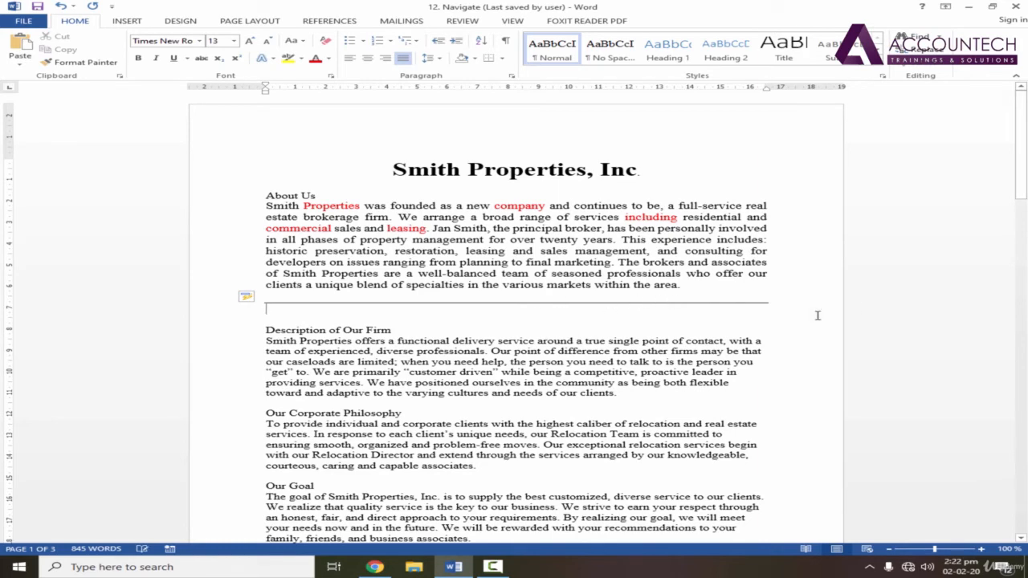
pyautogui.hotkey('ctrl', 'z')
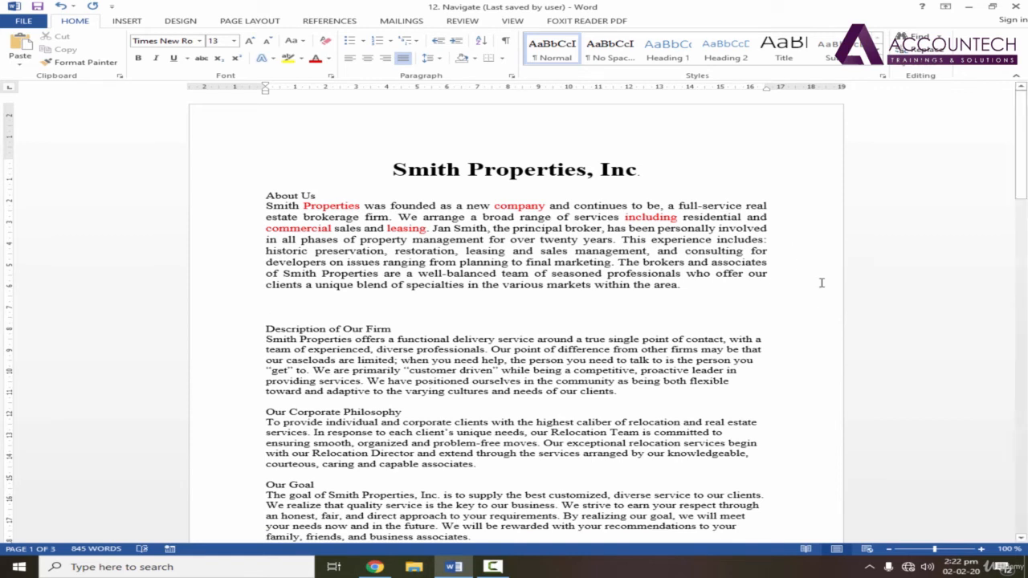
# Try an automatic thick horizontal line from three underscores (___) below the About Us paragraph, and undo it
pyautogui.write('___')
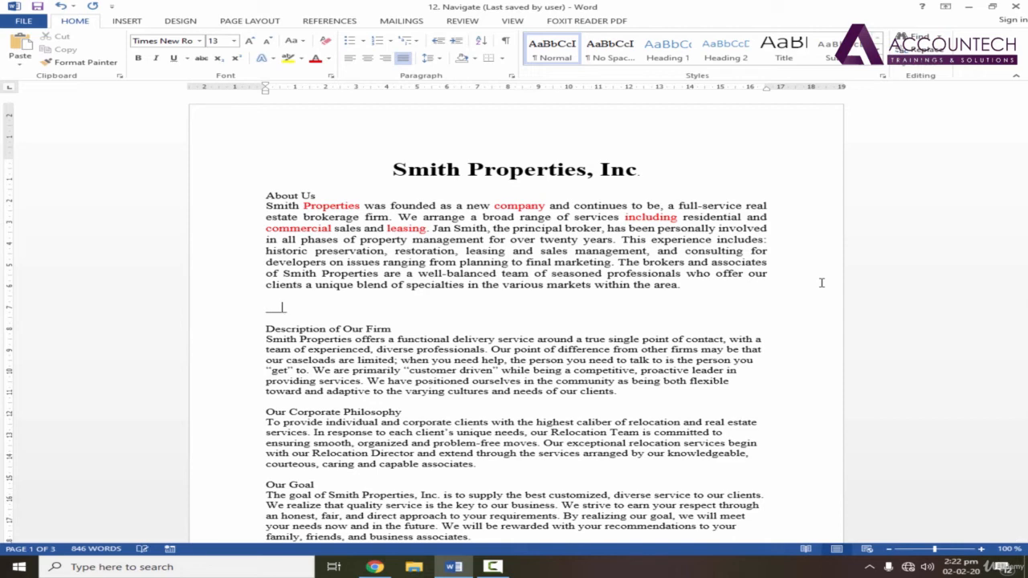
pyautogui.press('Return')
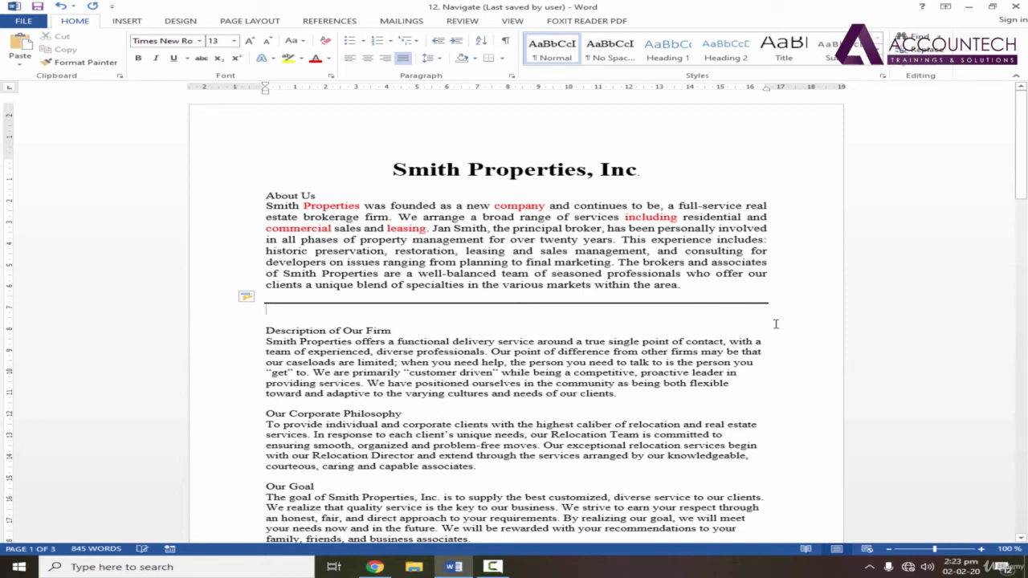
pyautogui.hotkey('ctrl', 'z')
pyautogui.hotkey('ctrl', 'z')
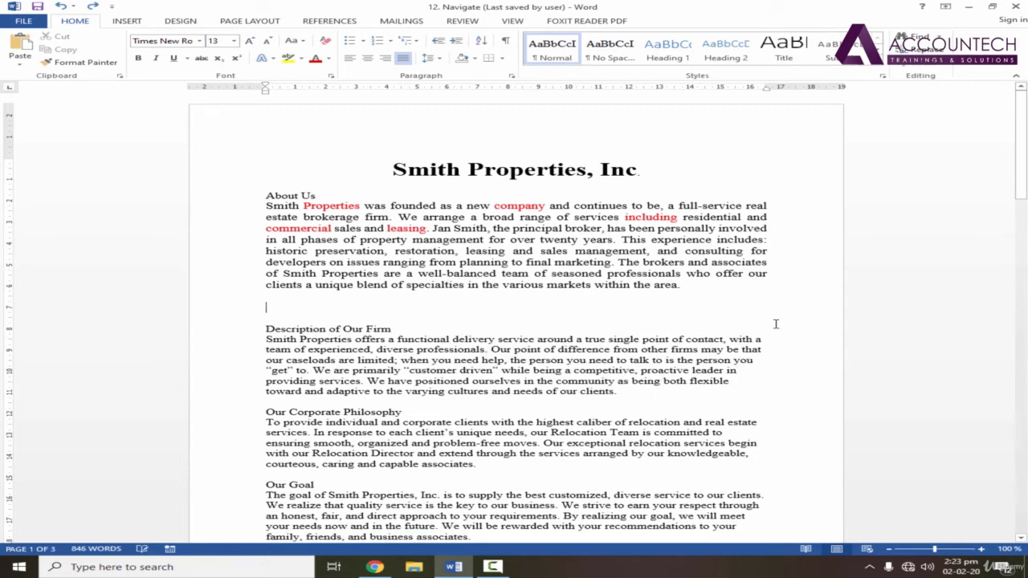
# Try an automatic triple horizontal line from three hash signs (###) below the About Us paragraph, and remove it
pyautogui.write('###')
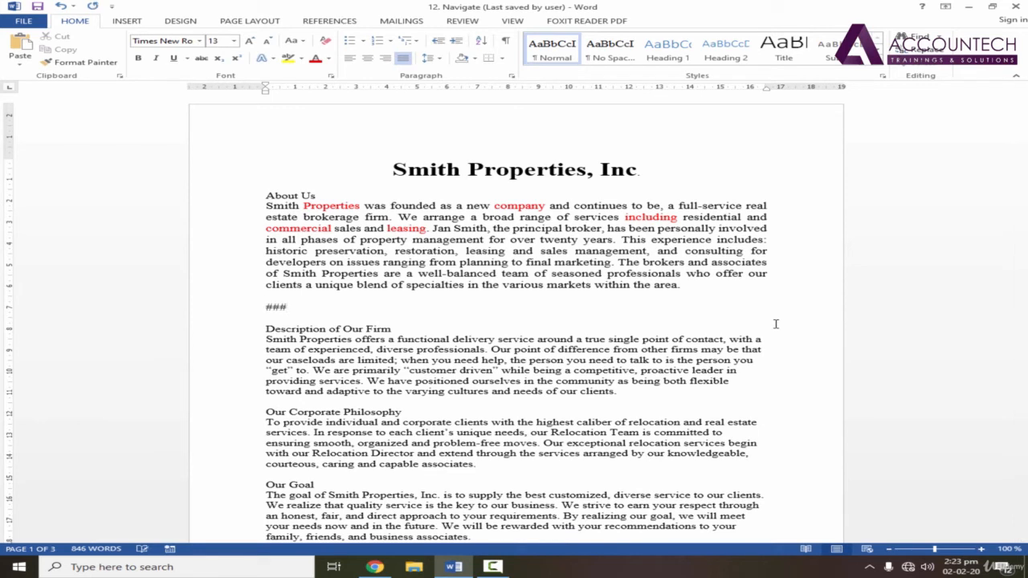
pyautogui.press('Return')
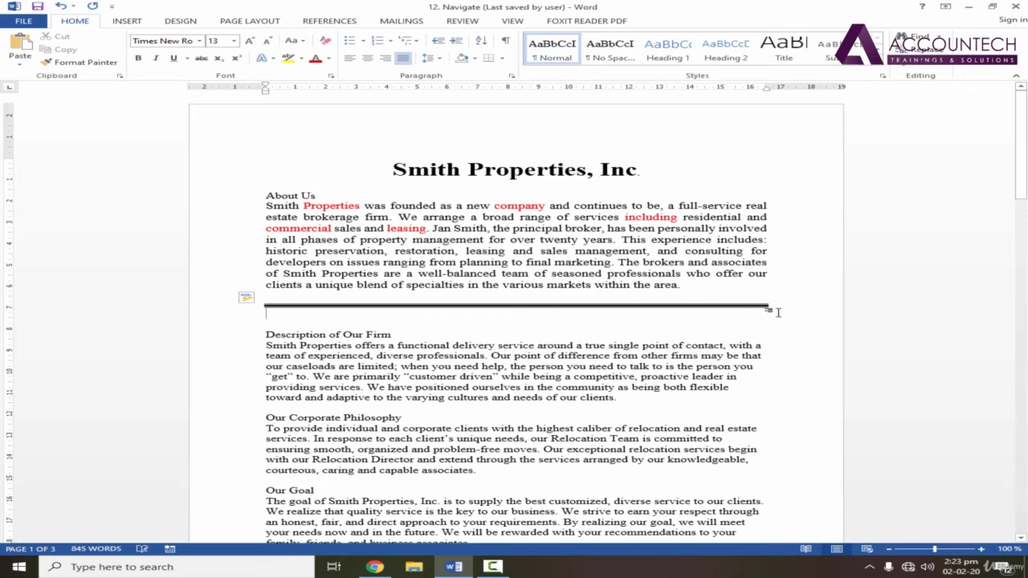
pyautogui.hotkey('ctrl', 'z')
pyautogui.press('BackSpace')
pyautogui.press('BackSpace')
pyautogui.press('BackSpace')
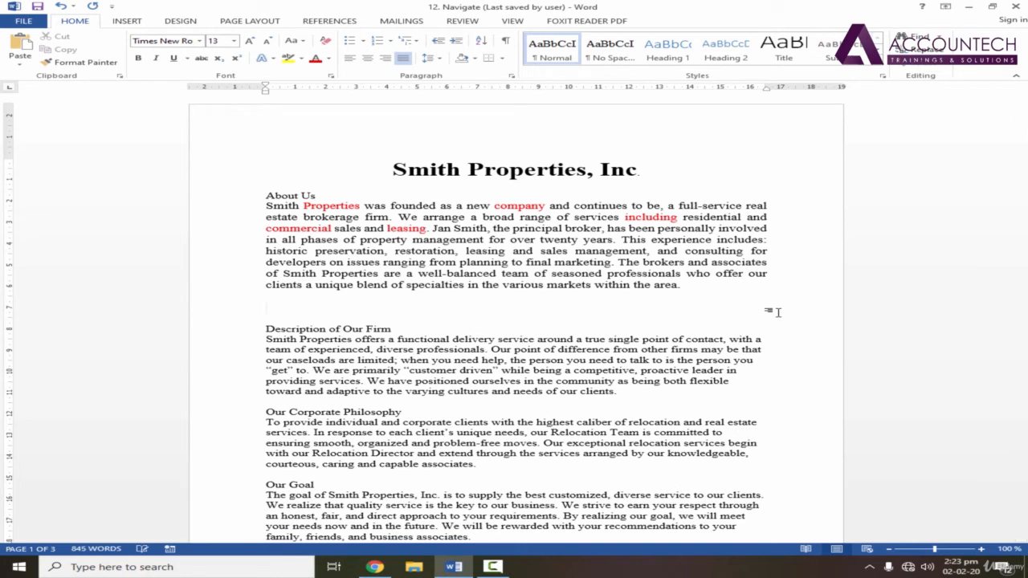
# Create the ### triple line once more in the same place, revert the automatic border and delete the hash signs
pyautogui.write('***')
pyautogui.press('Return')
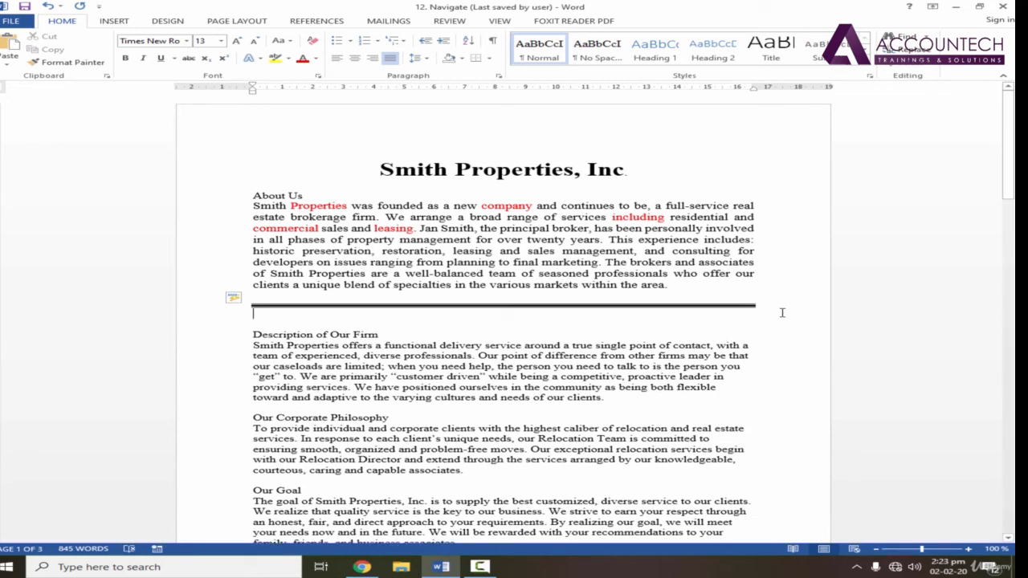
pyautogui.hotkey('ctrl', 'z')
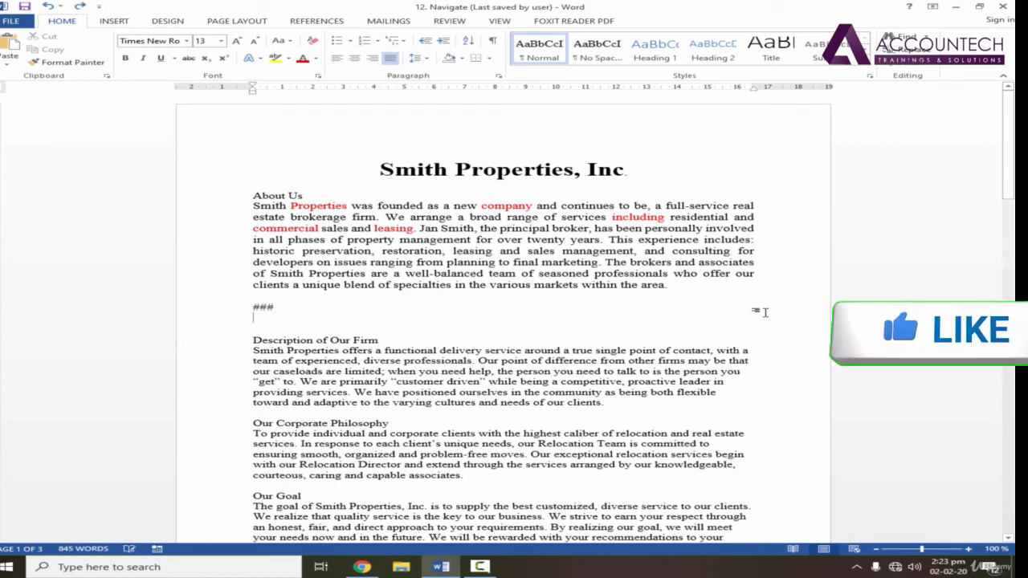
pyautogui.press('BackSpace')
pyautogui.press('BackSpace')
pyautogui.press('BackSpace')
pyautogui.press('BackSpace')
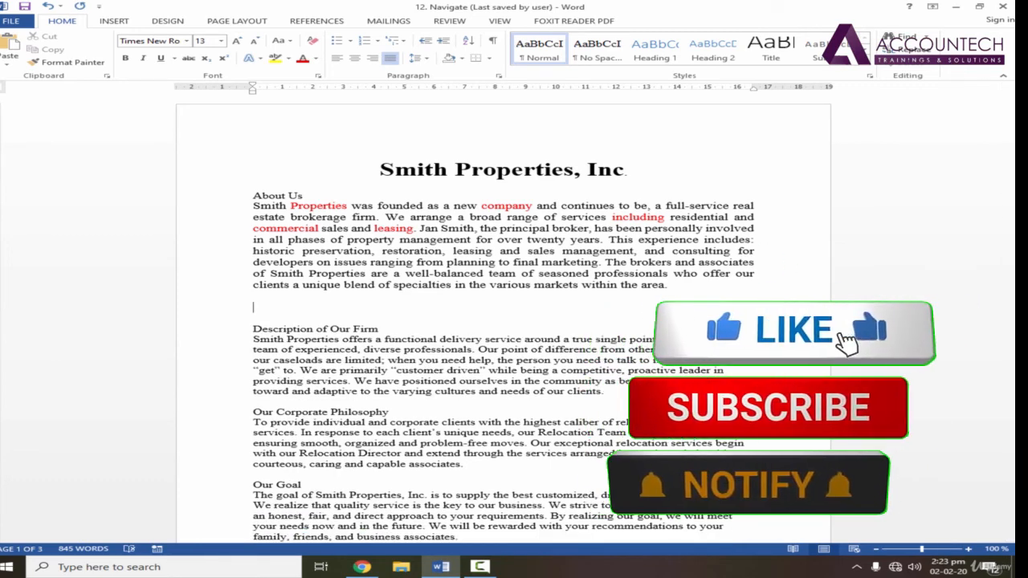
# Insert an automatic dotted line across the page below the About Us paragraph using three asterisks (***)
pyautogui.write('**')
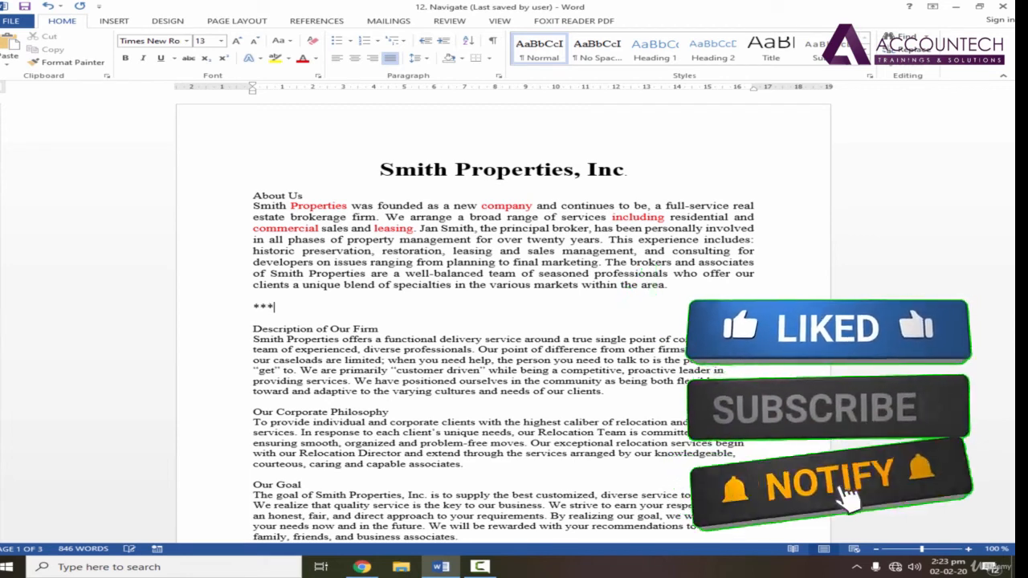
pyautogui.write('*')
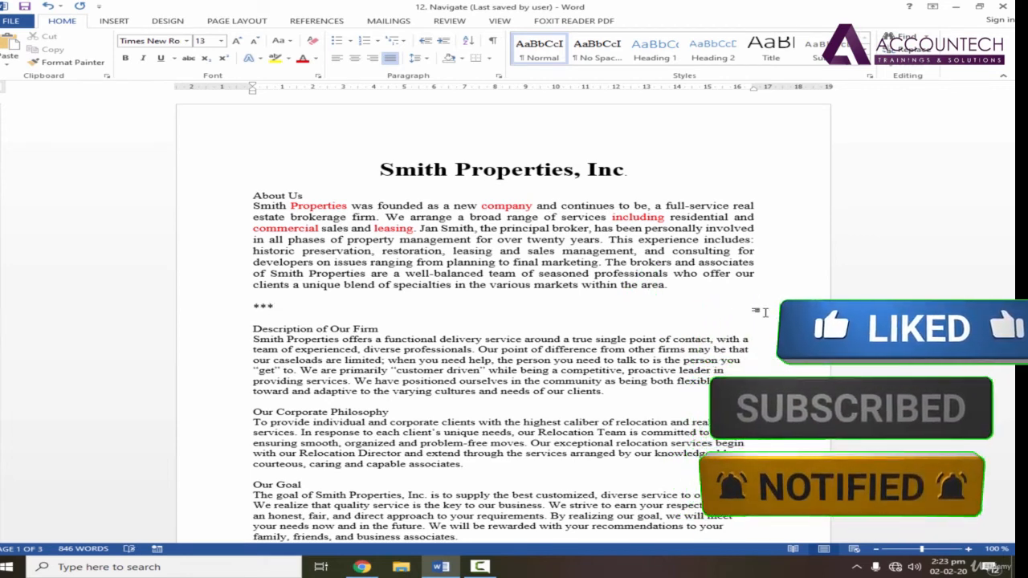
pyautogui.press('Return')
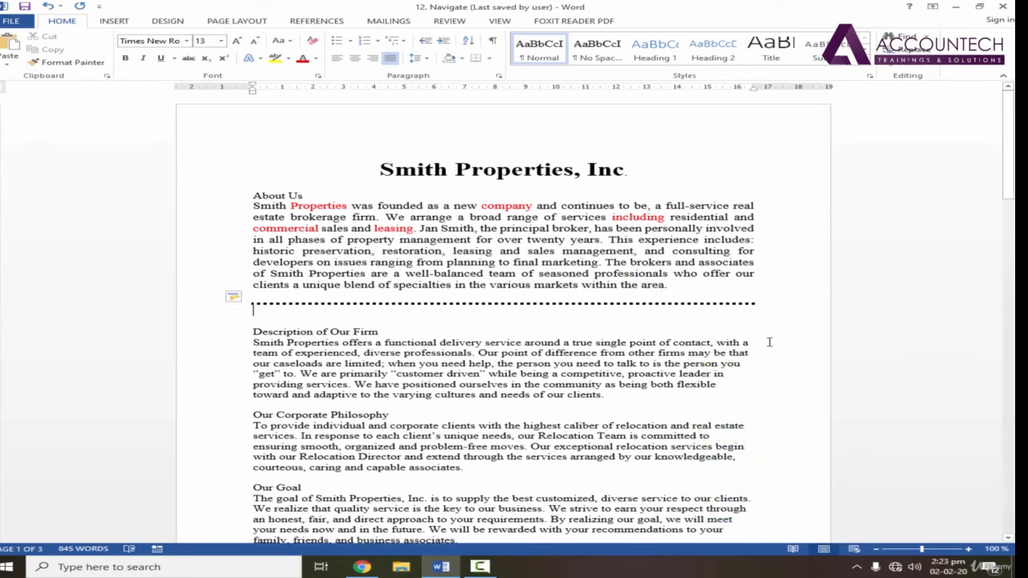